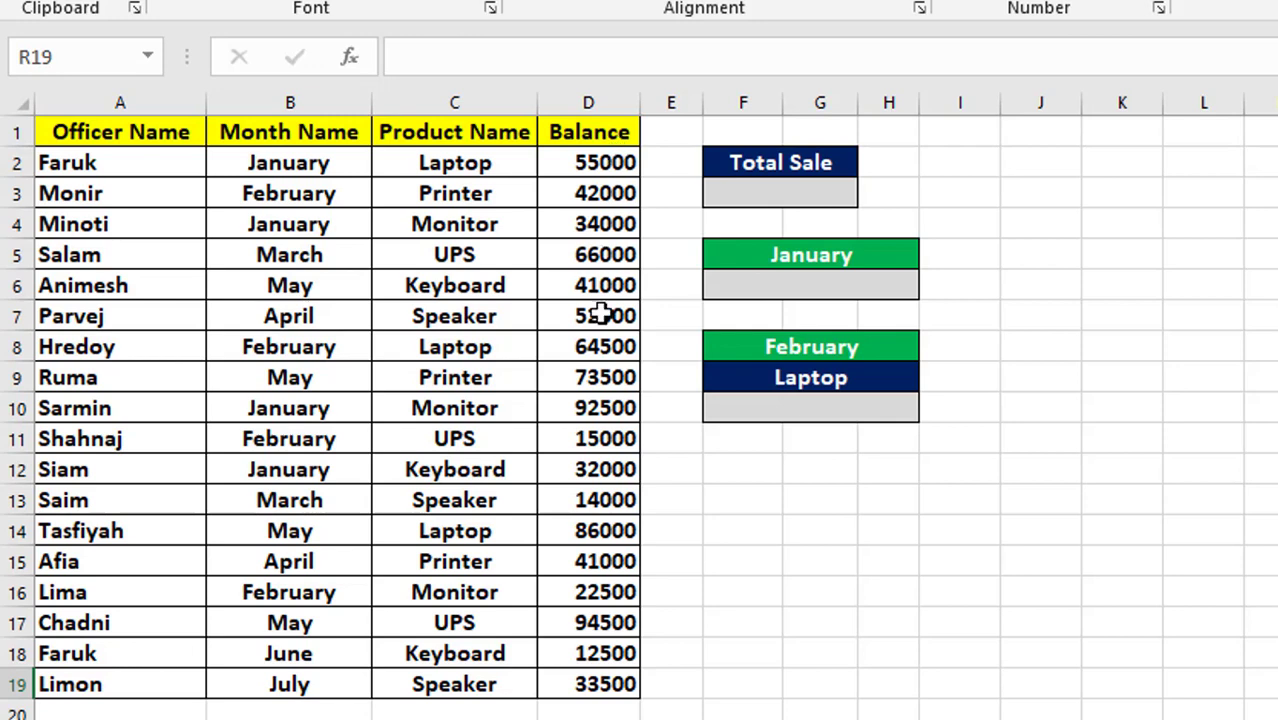
pyautogui.click(757, 196)
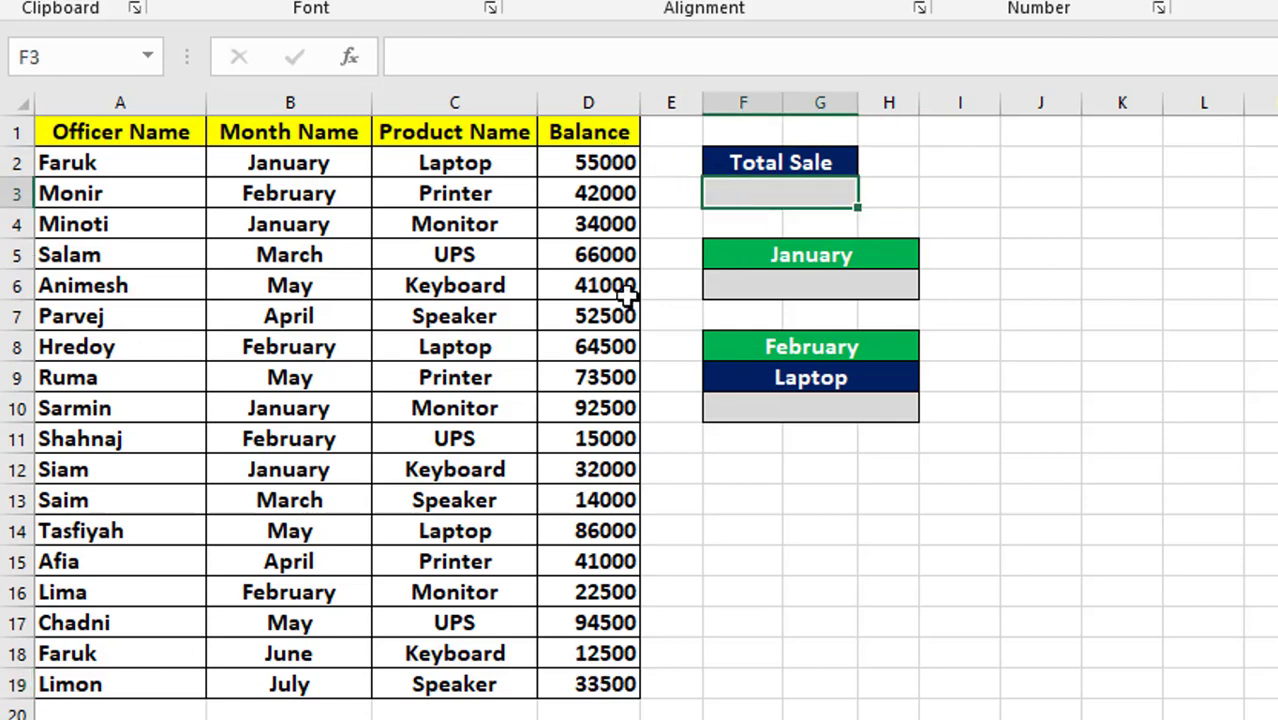
pyautogui.click(816, 287)
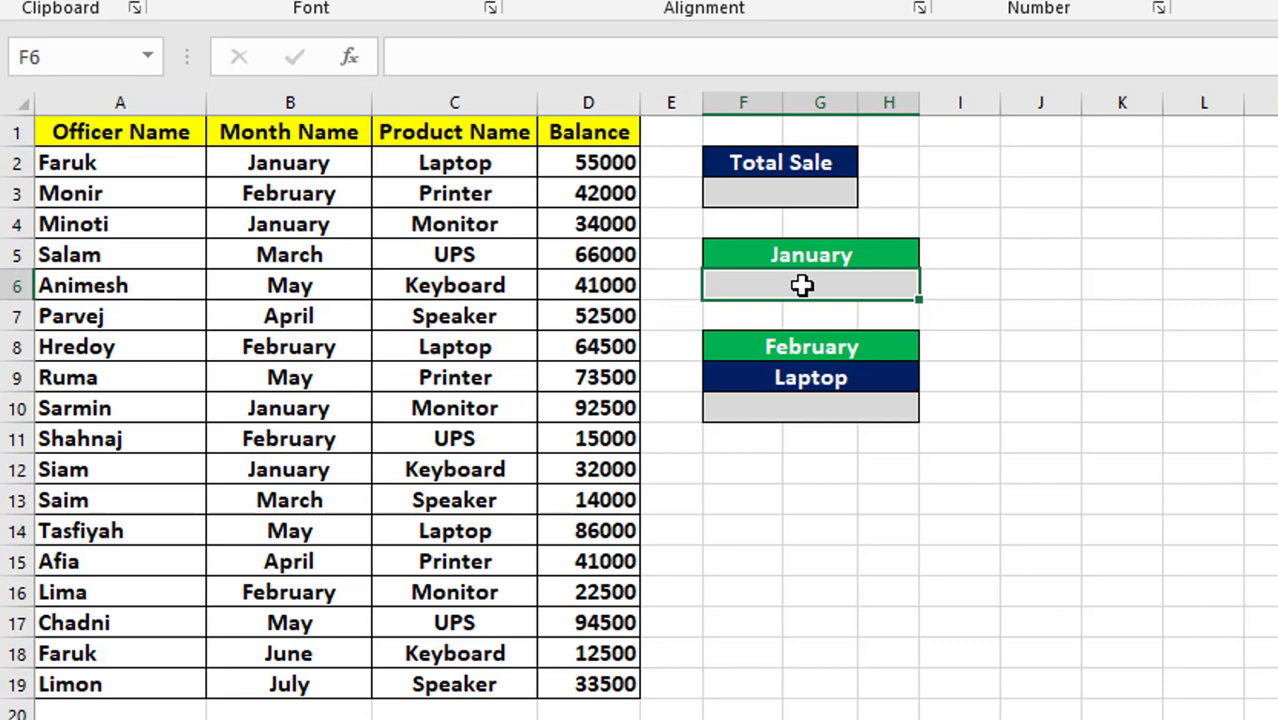
pyautogui.click(762, 418)
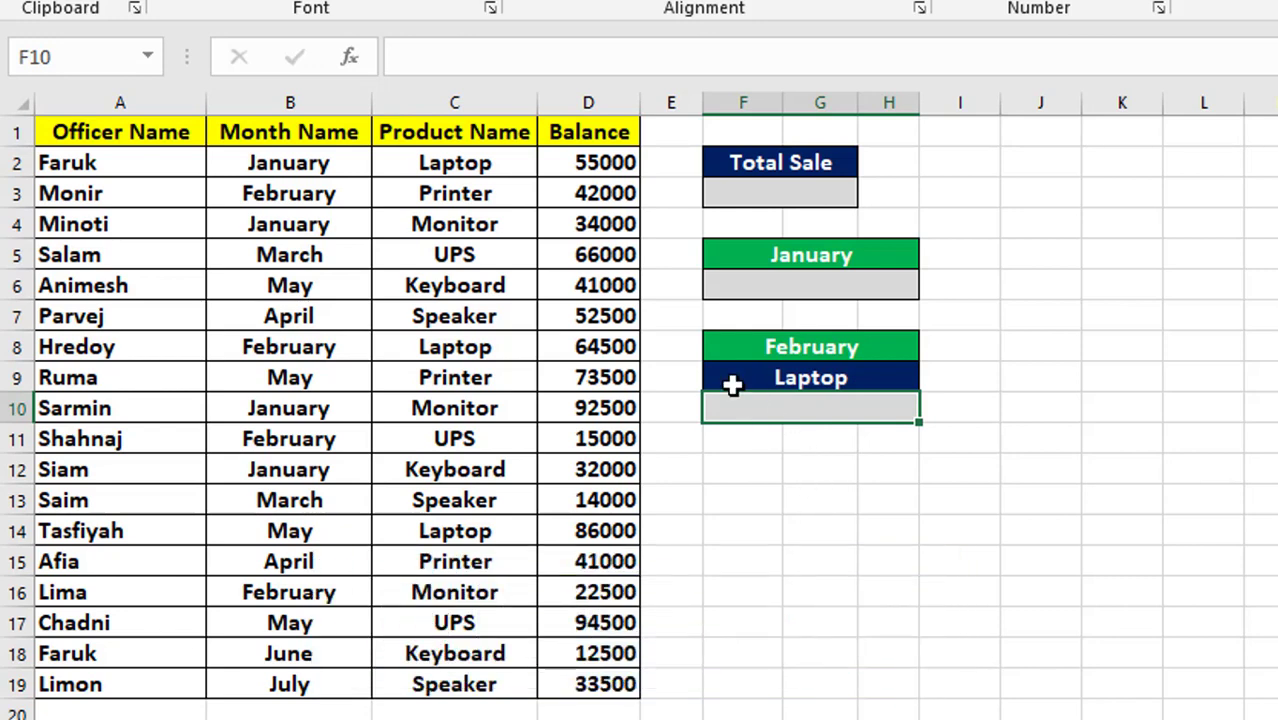
# Total the whole Balance column in the cell below Total Sale with the formula =SUM(D2:D19).
pyautogui.click(783, 193)
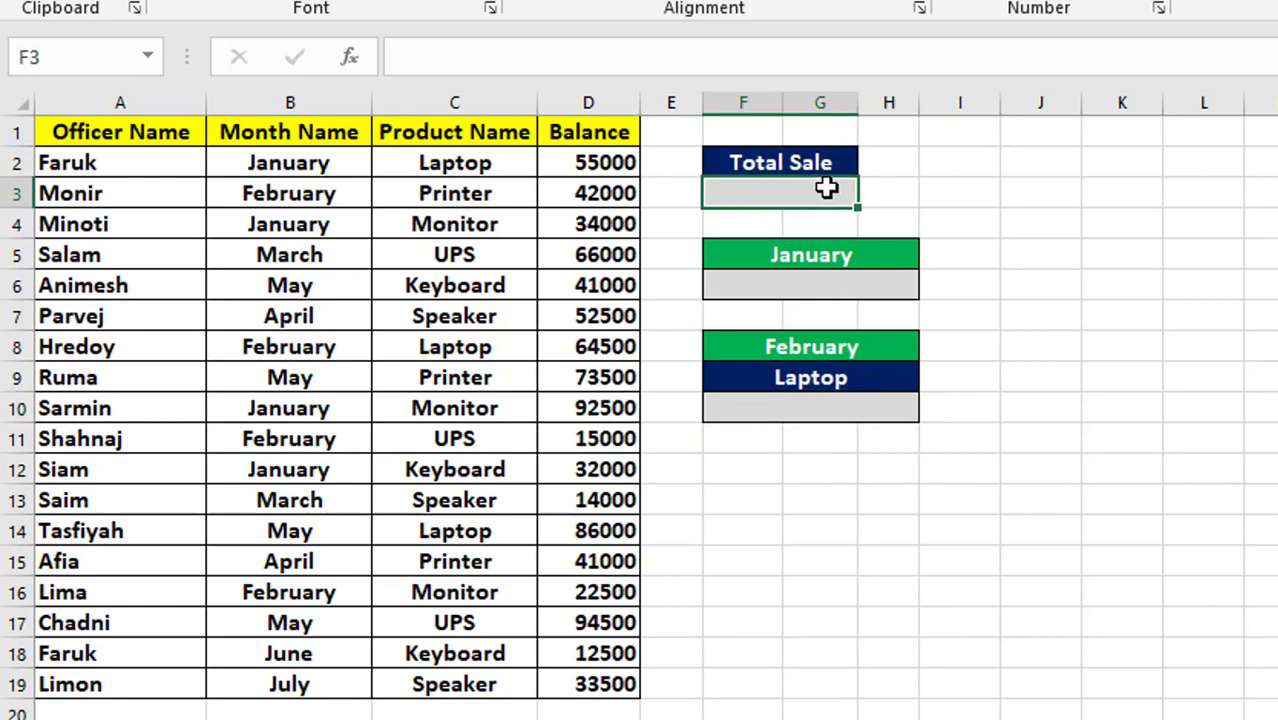
pyautogui.write('=S')
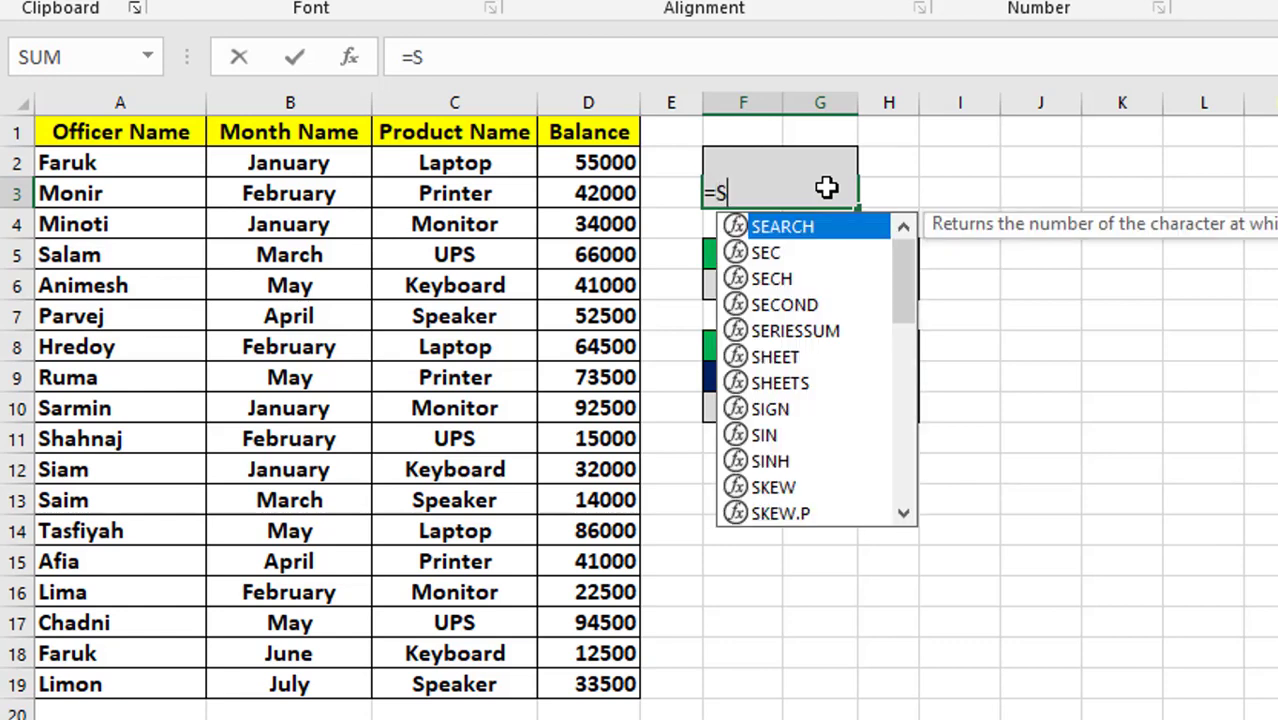
pyautogui.write('um')
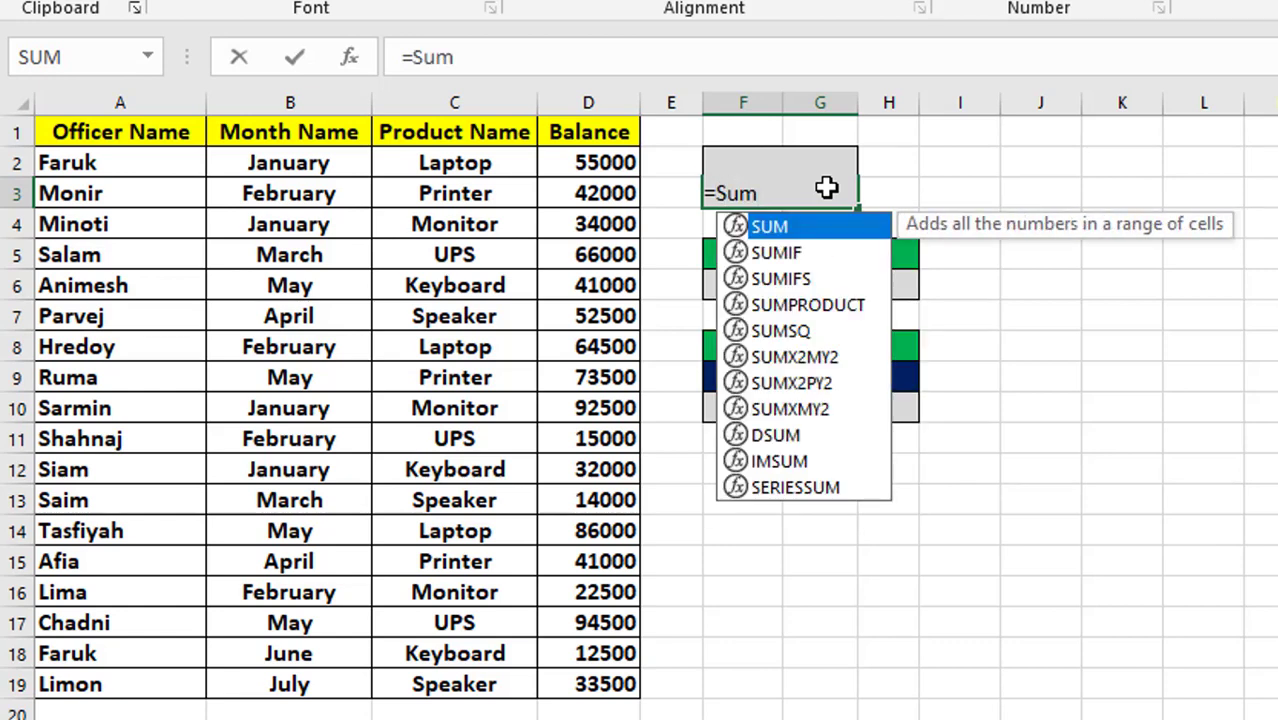
pyautogui.write('(')
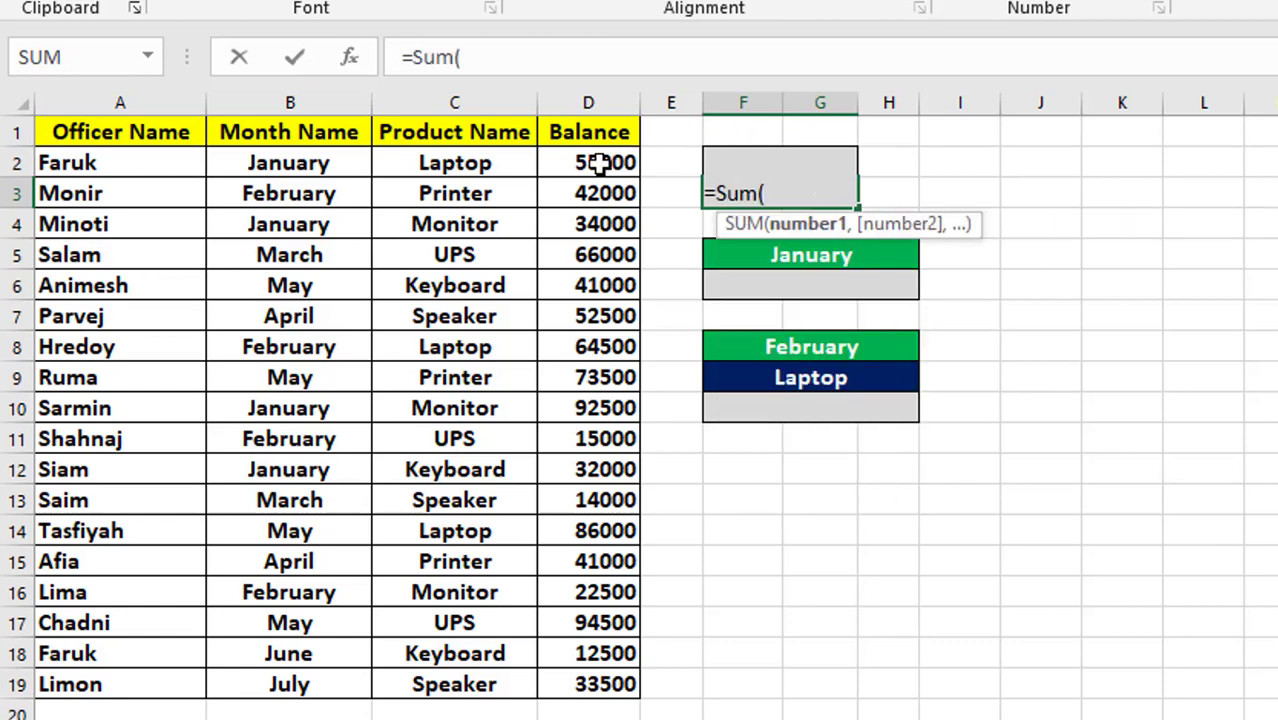
pyautogui.moveTo(608, 163); pyautogui.dragTo(598, 702)
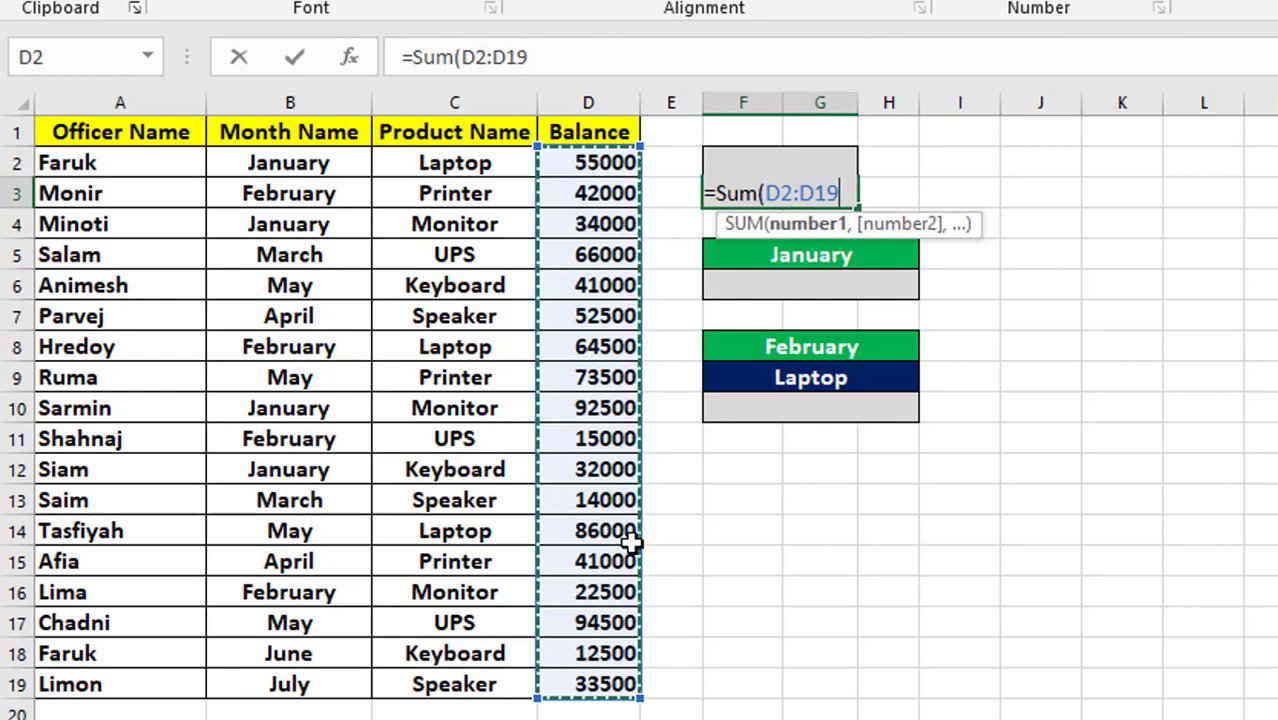
pyautogui.write(')')
pyautogui.press('Return')
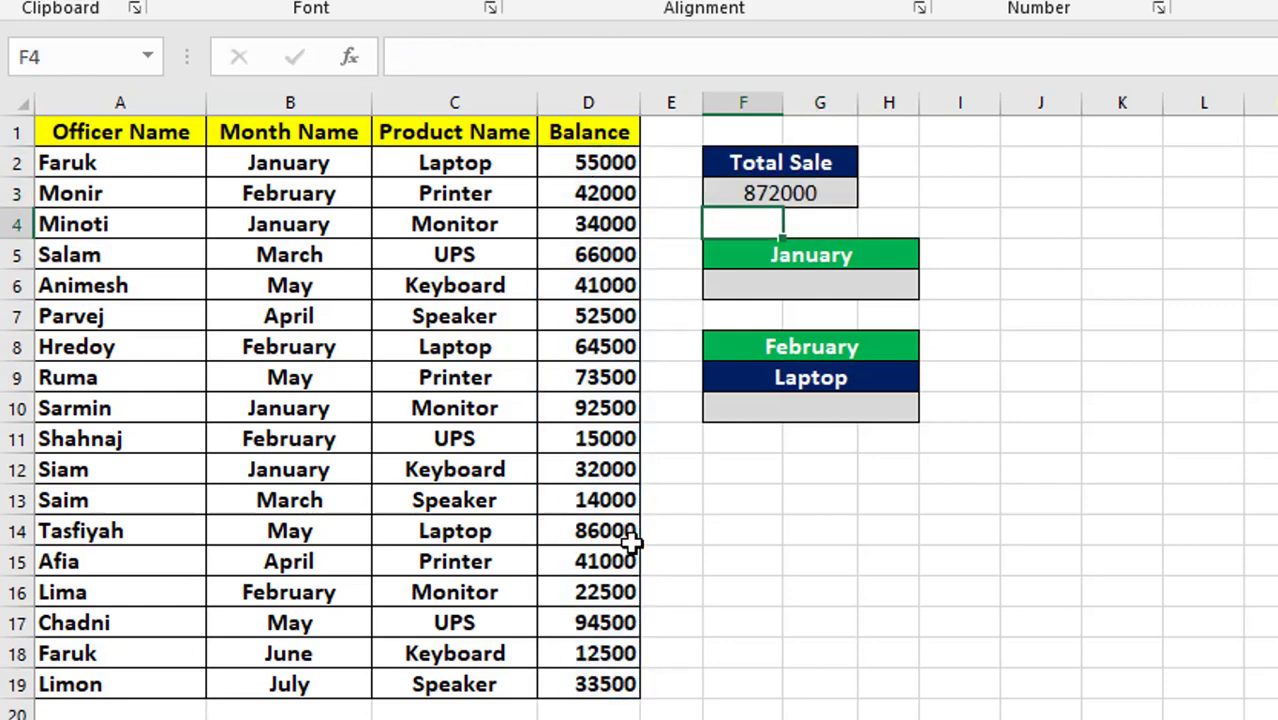
pyautogui.click(812, 196)
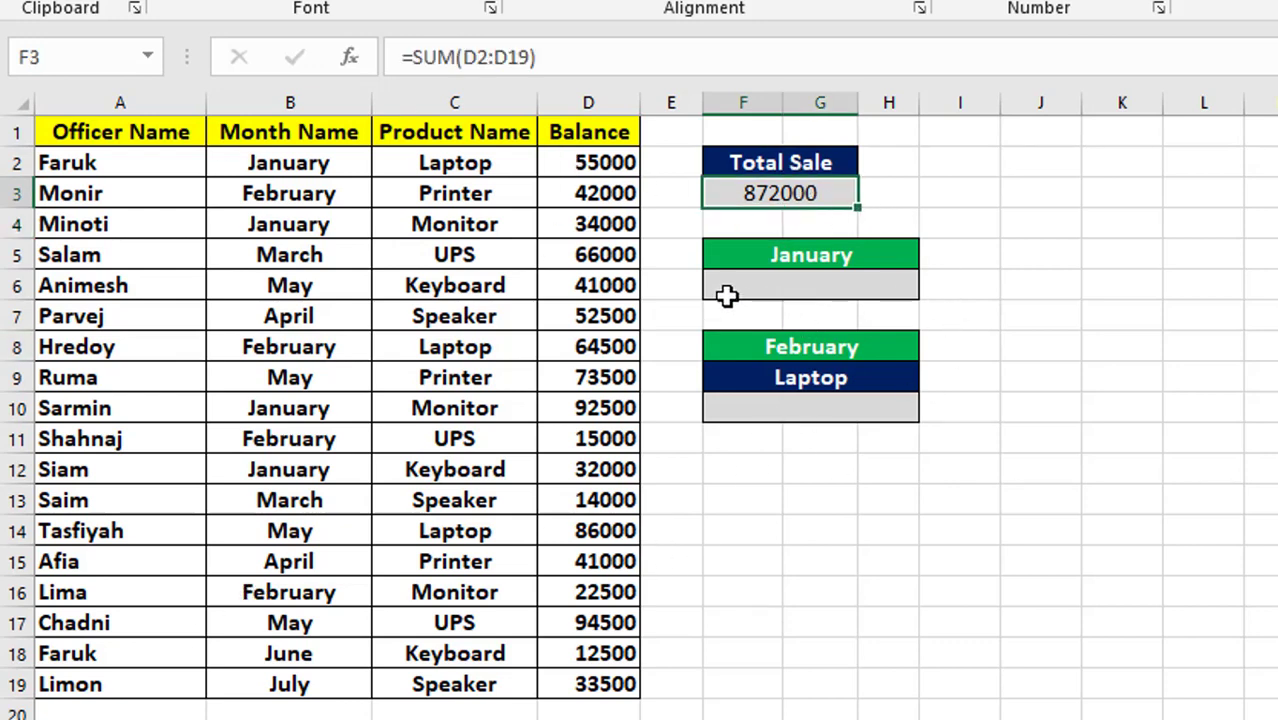
# Sum the January balances in the cell below the January heading with =SUMIFS(D2:D19,B2:B19,"January").
pyautogui.click(726, 287)
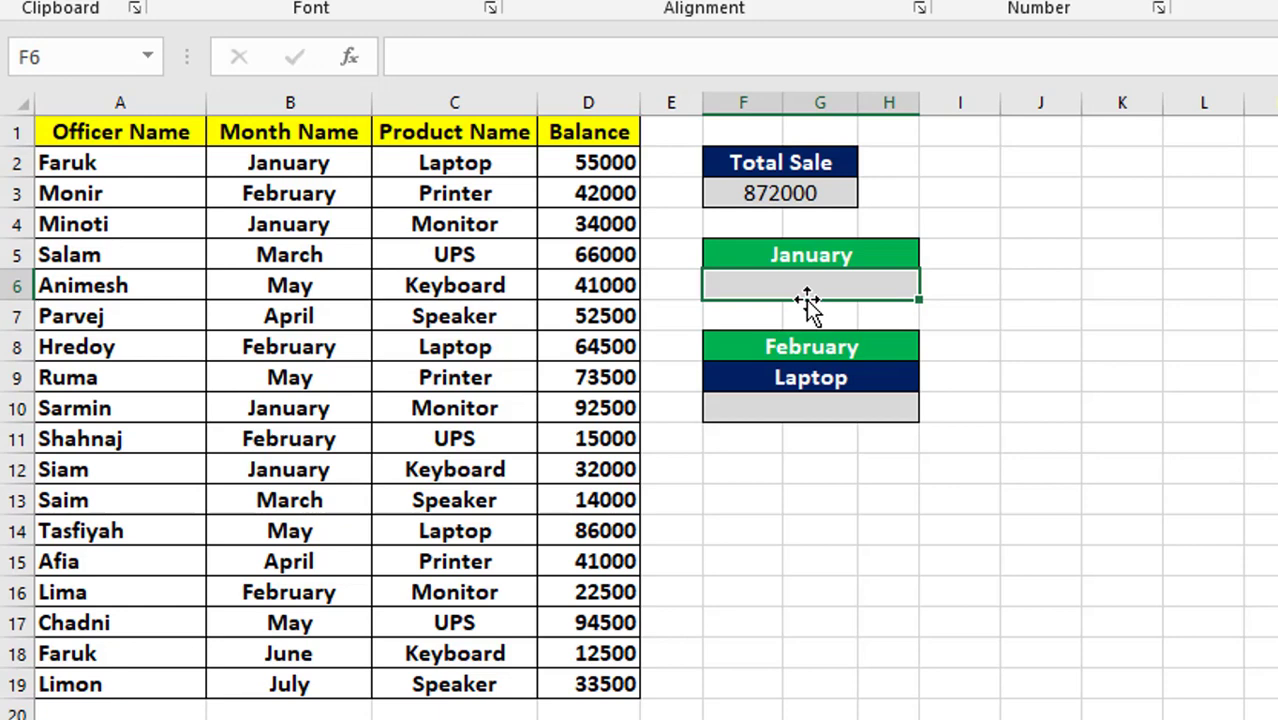
pyautogui.write('=')
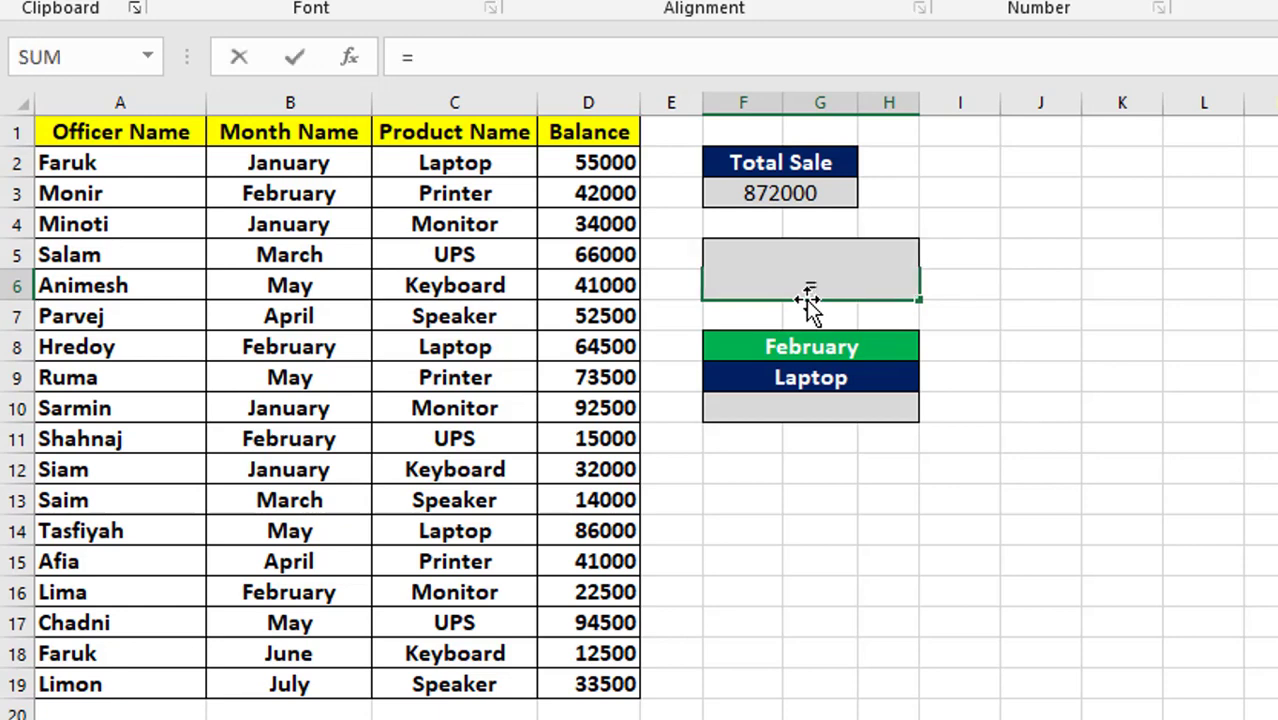
pyautogui.write('SU')
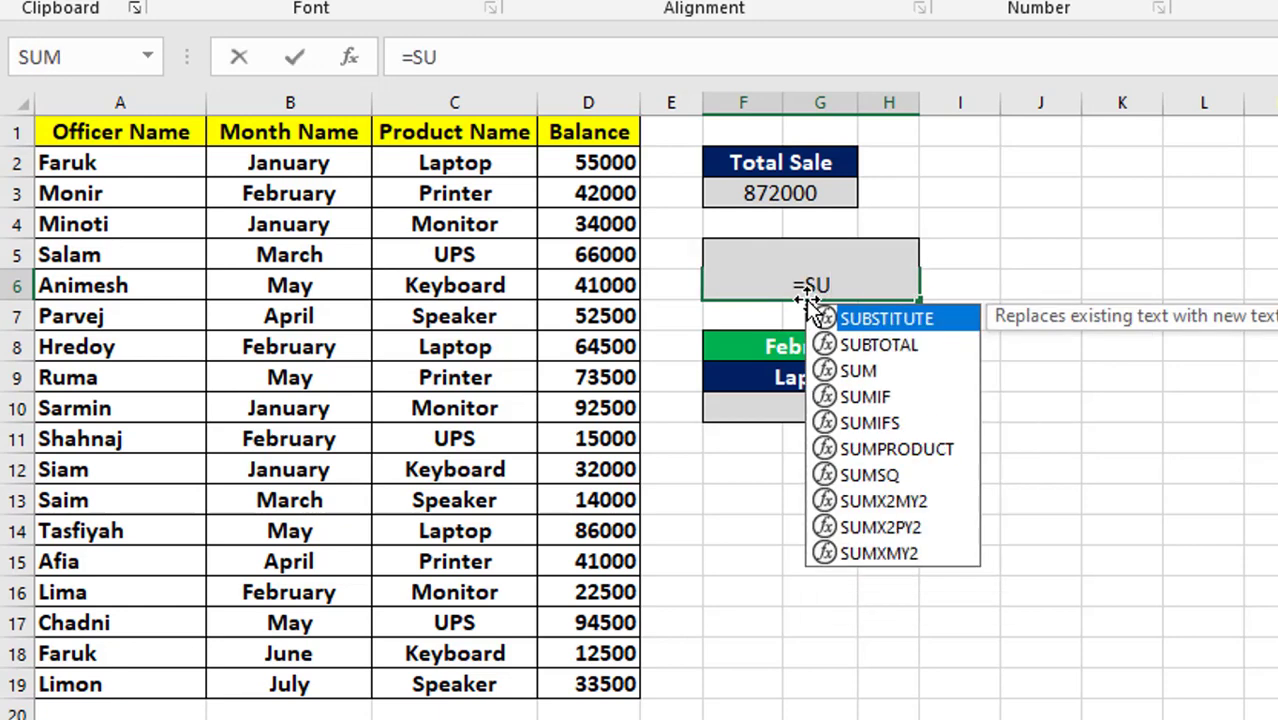
pyautogui.write('MIFS')
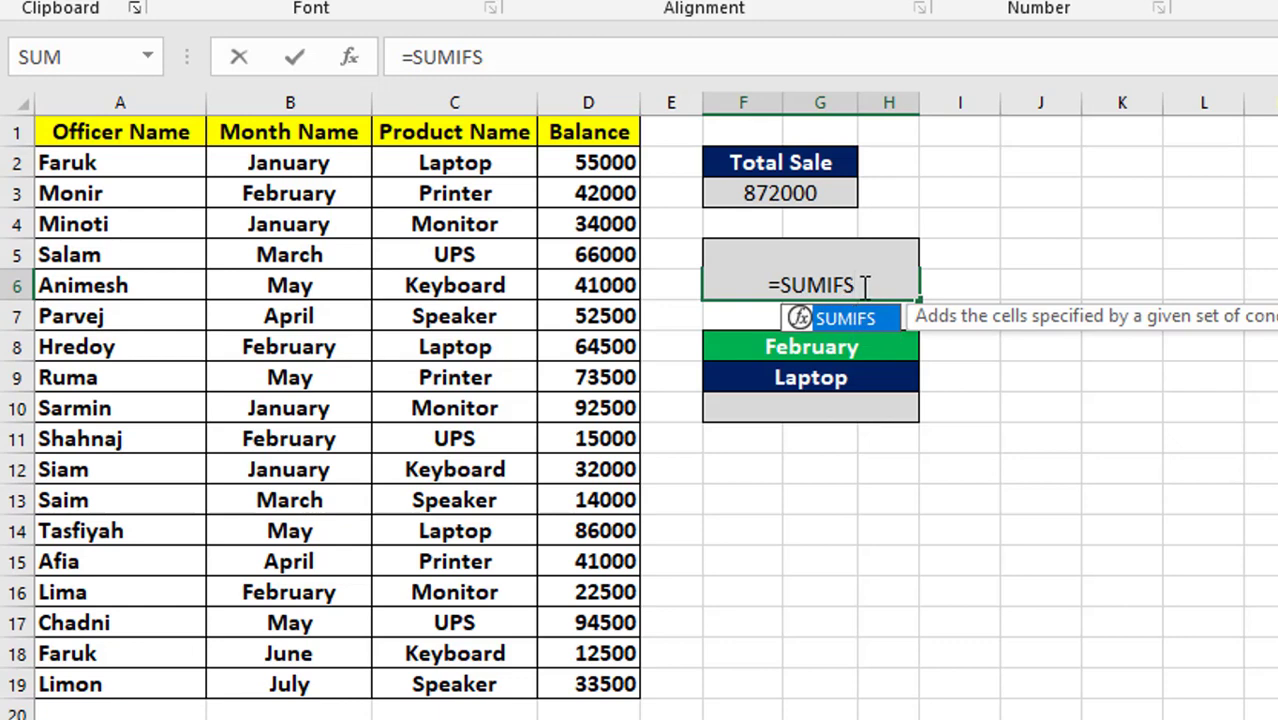
pyautogui.write('(')
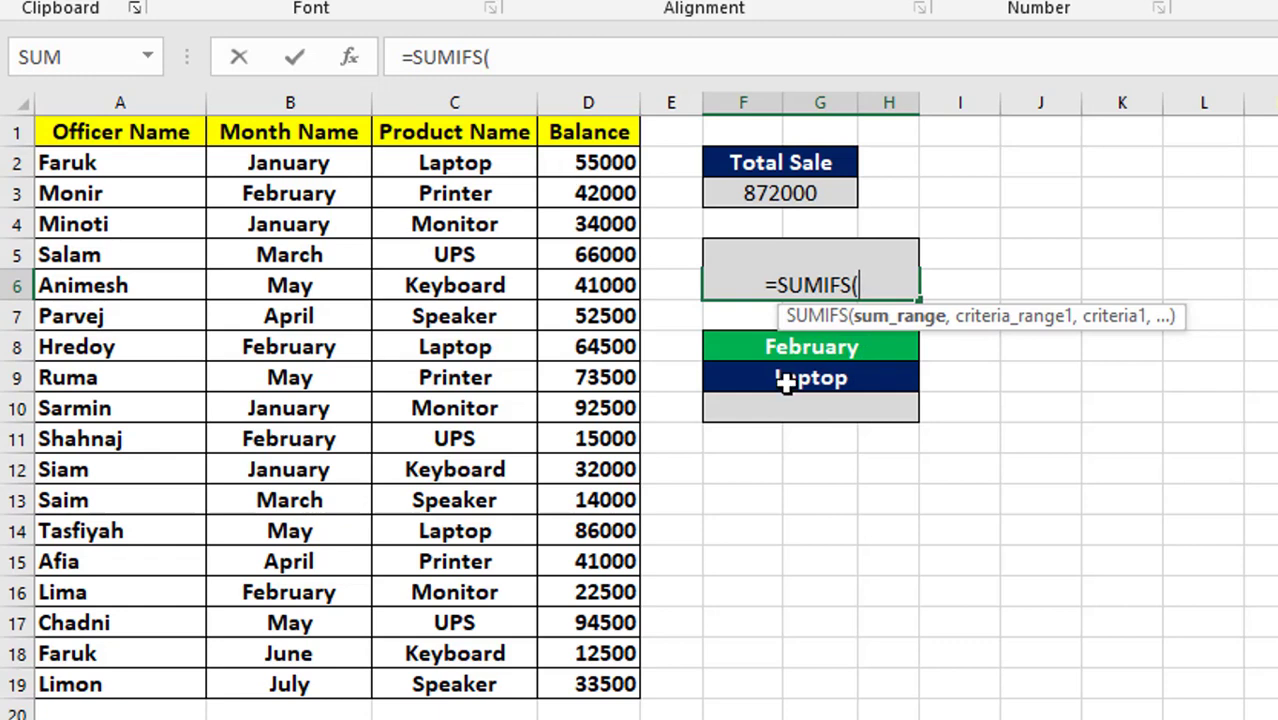
pyautogui.moveTo(600, 168); pyautogui.dragTo(600, 684)
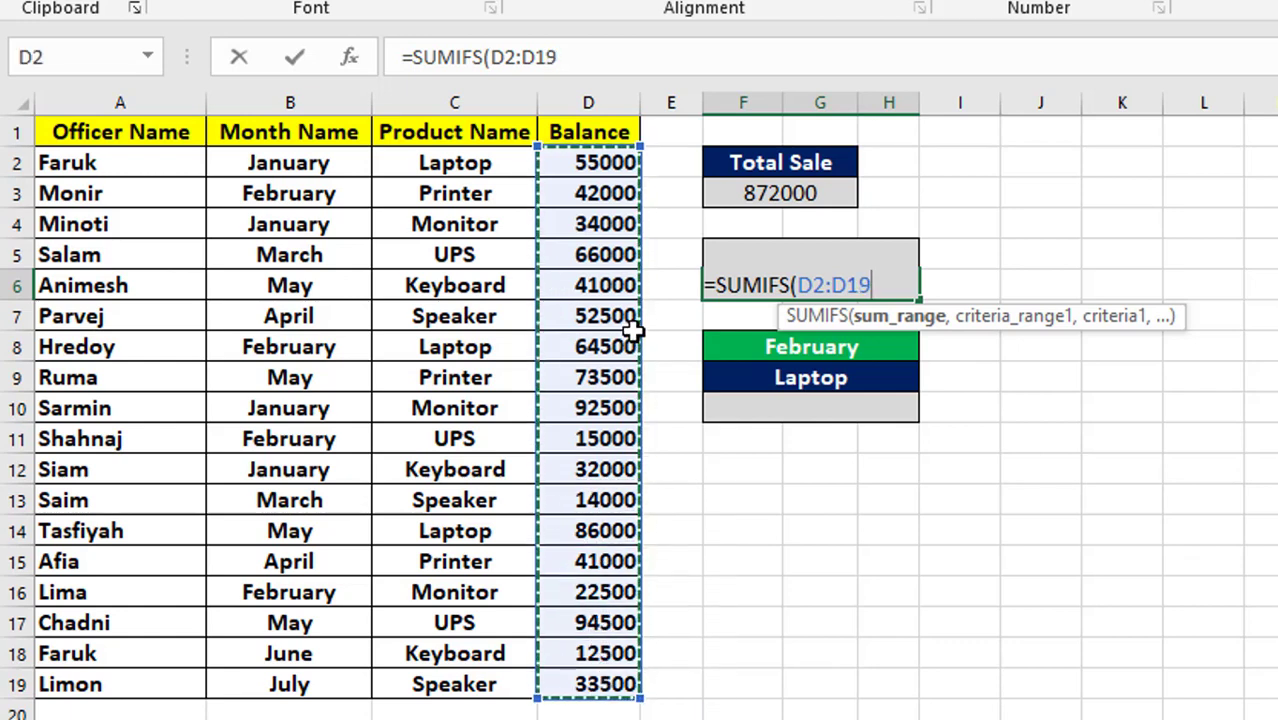
pyautogui.write(',')
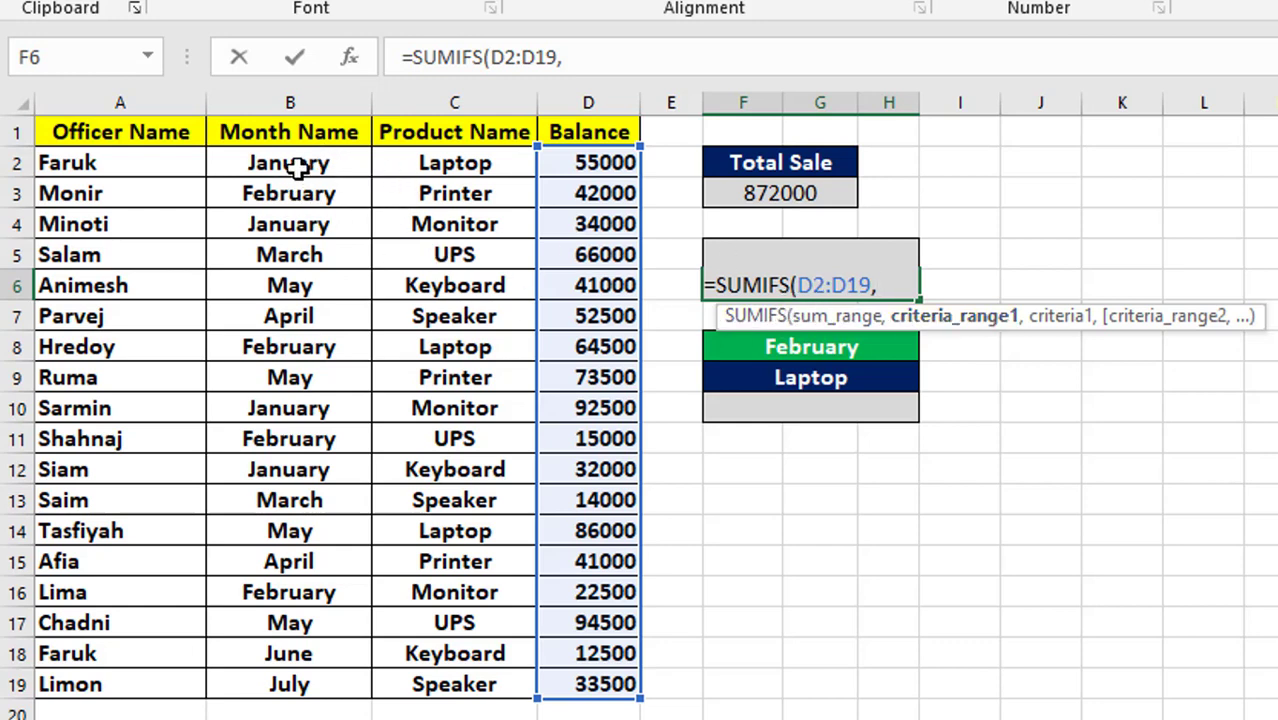
pyautogui.moveTo(298, 168); pyautogui.dragTo(300, 692)
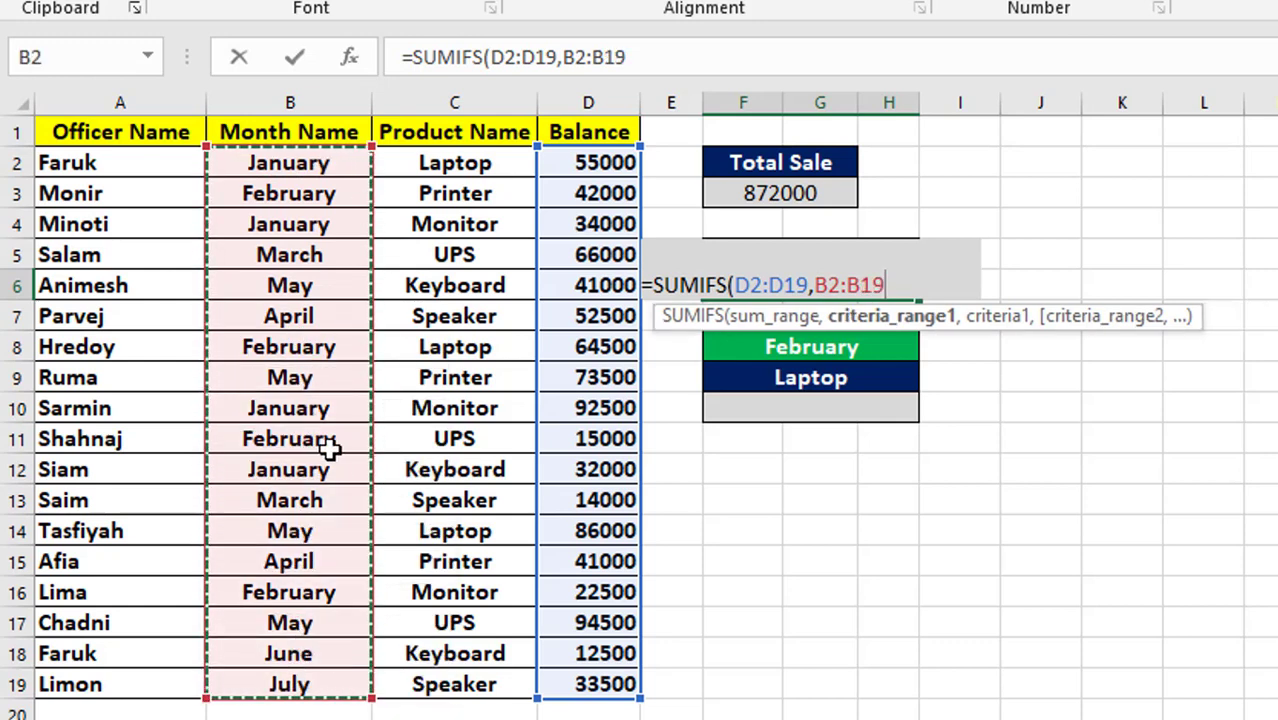
pyautogui.write(',"January')
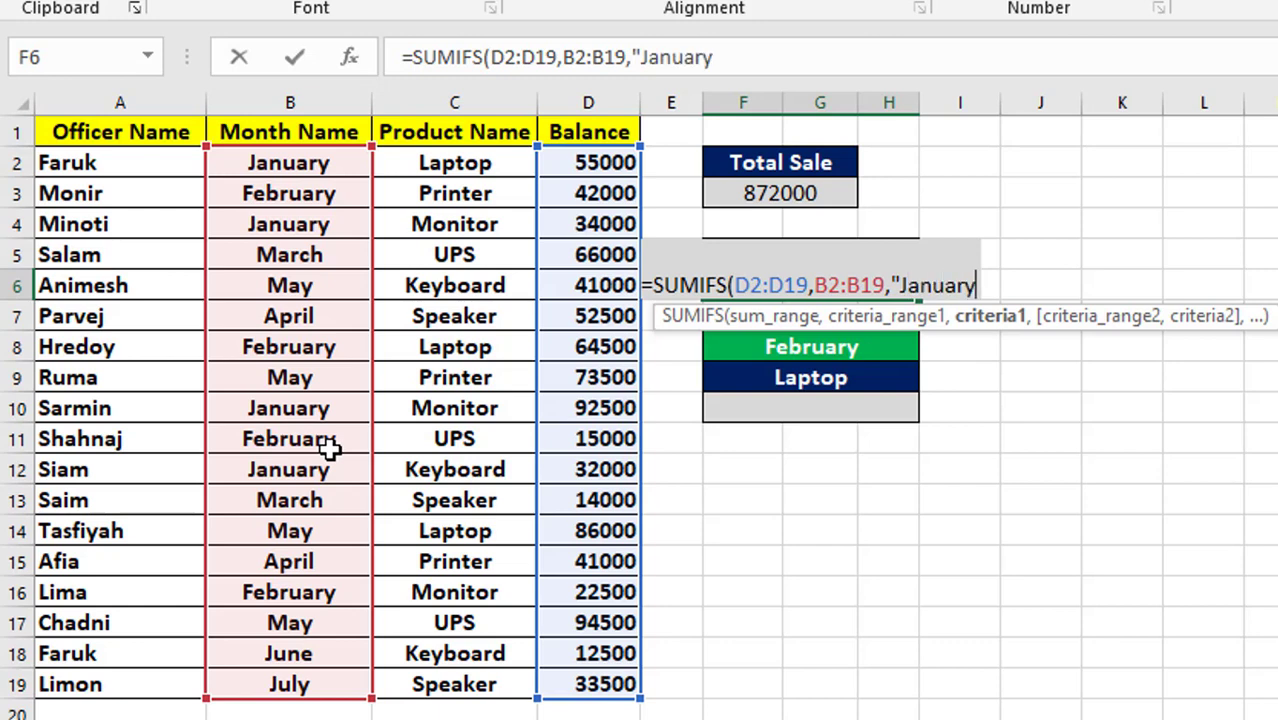
pyautogui.write('"')
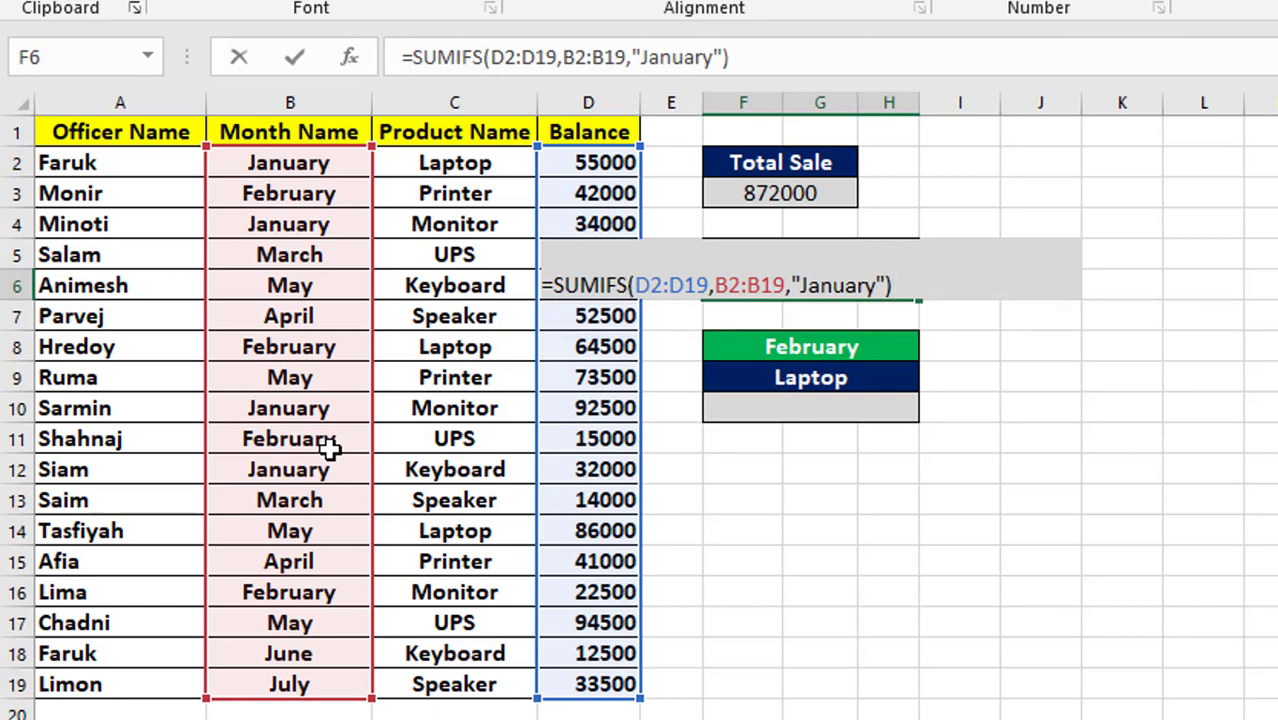
pyautogui.press('Return')
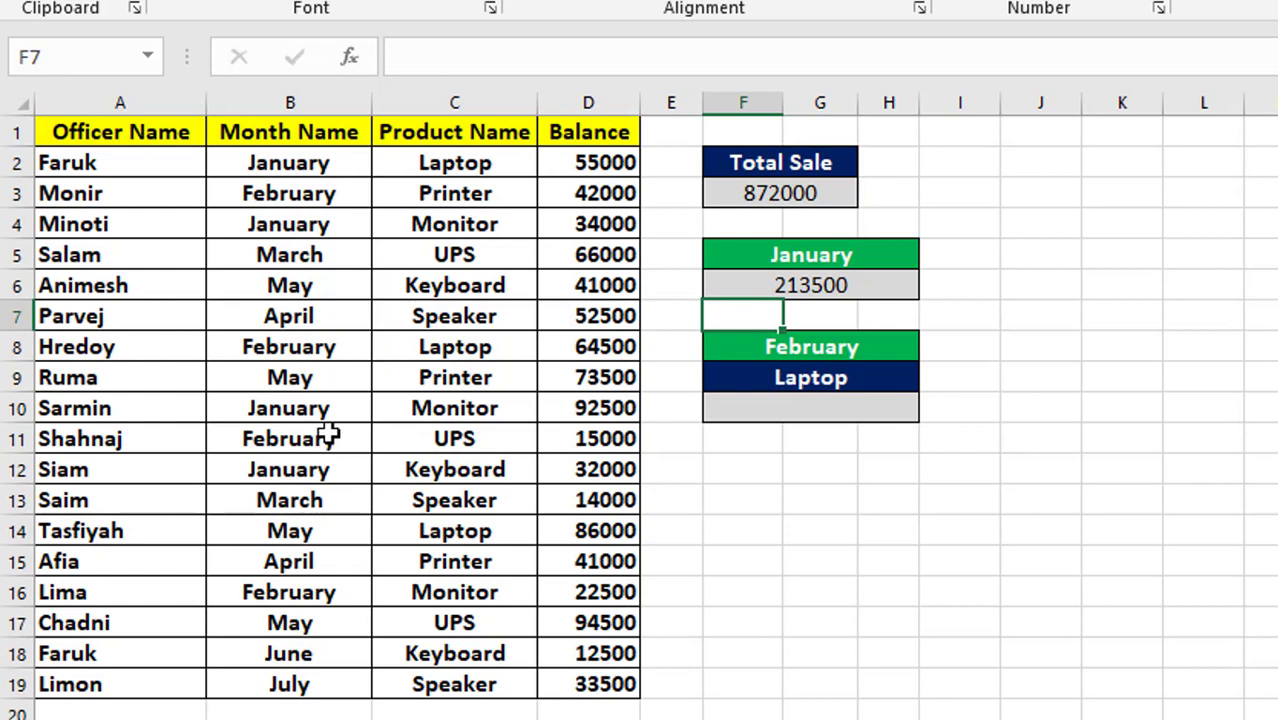
# Review the January total's formula against the January entries in the Month Name column, and the February and Laptop criteria headings.
pyautogui.click(753, 287)
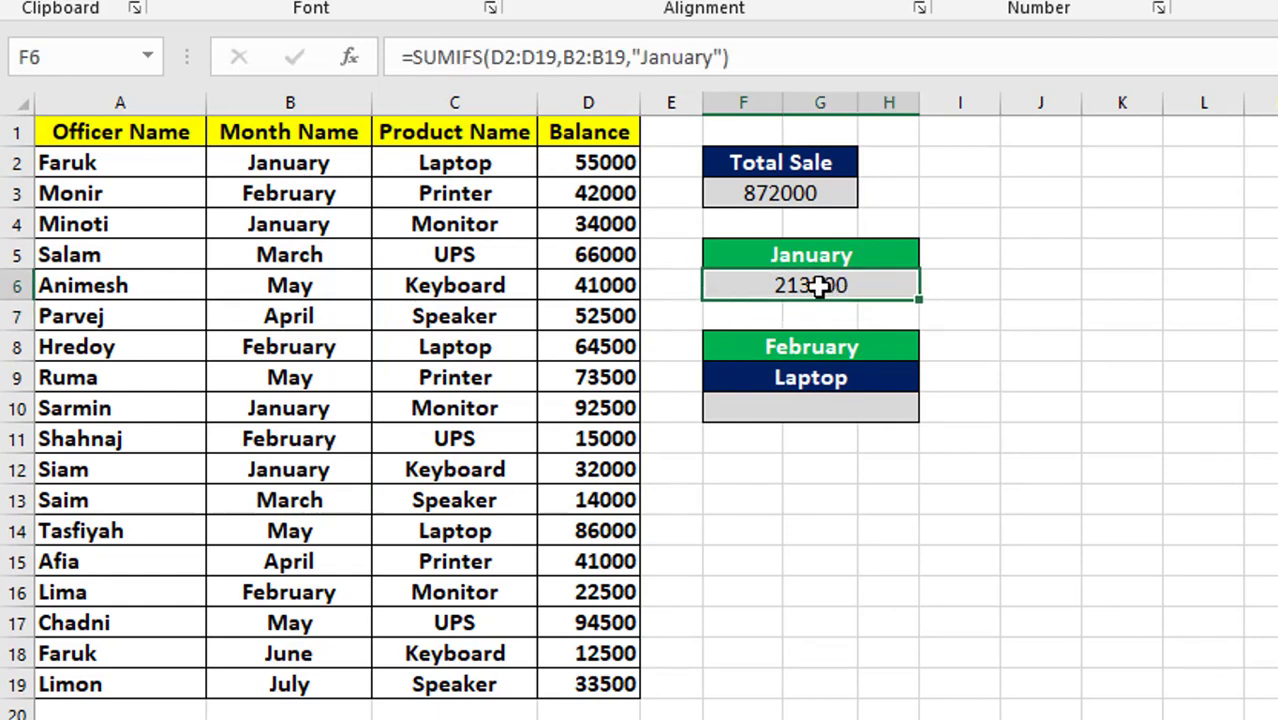
pyautogui.click(265, 168)
pyautogui.click(263, 228)
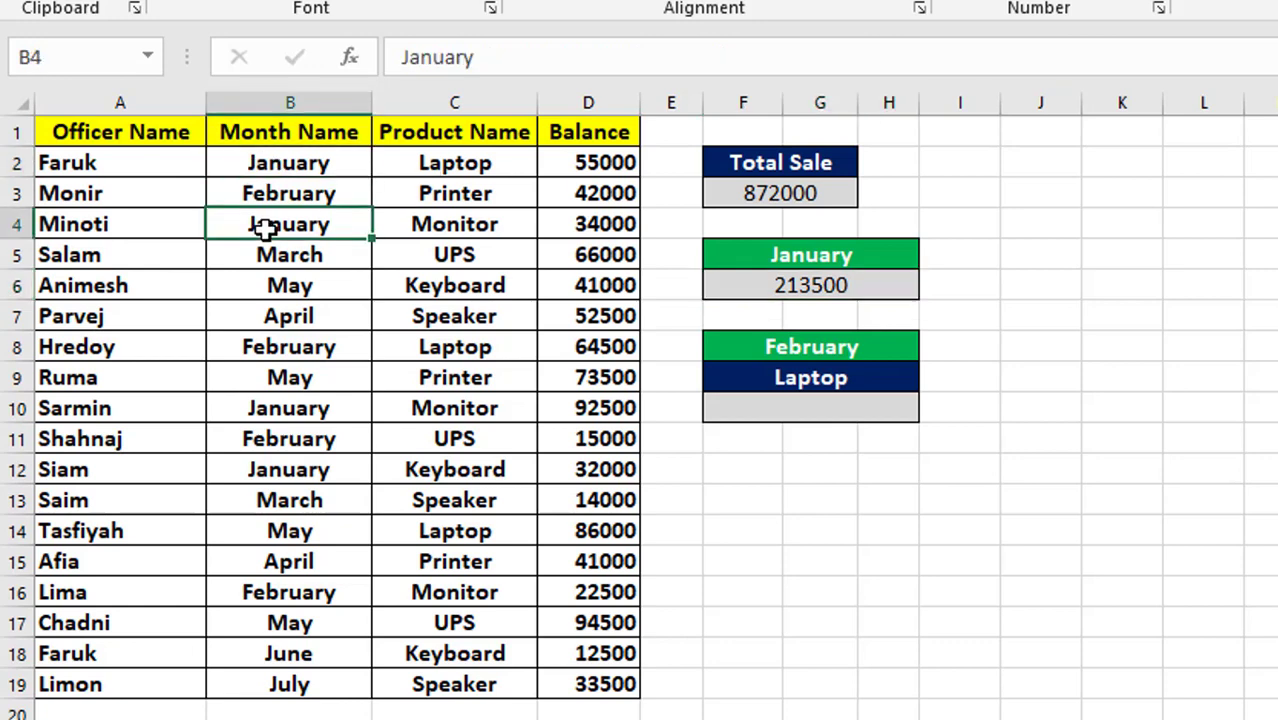
pyautogui.click(267, 467)
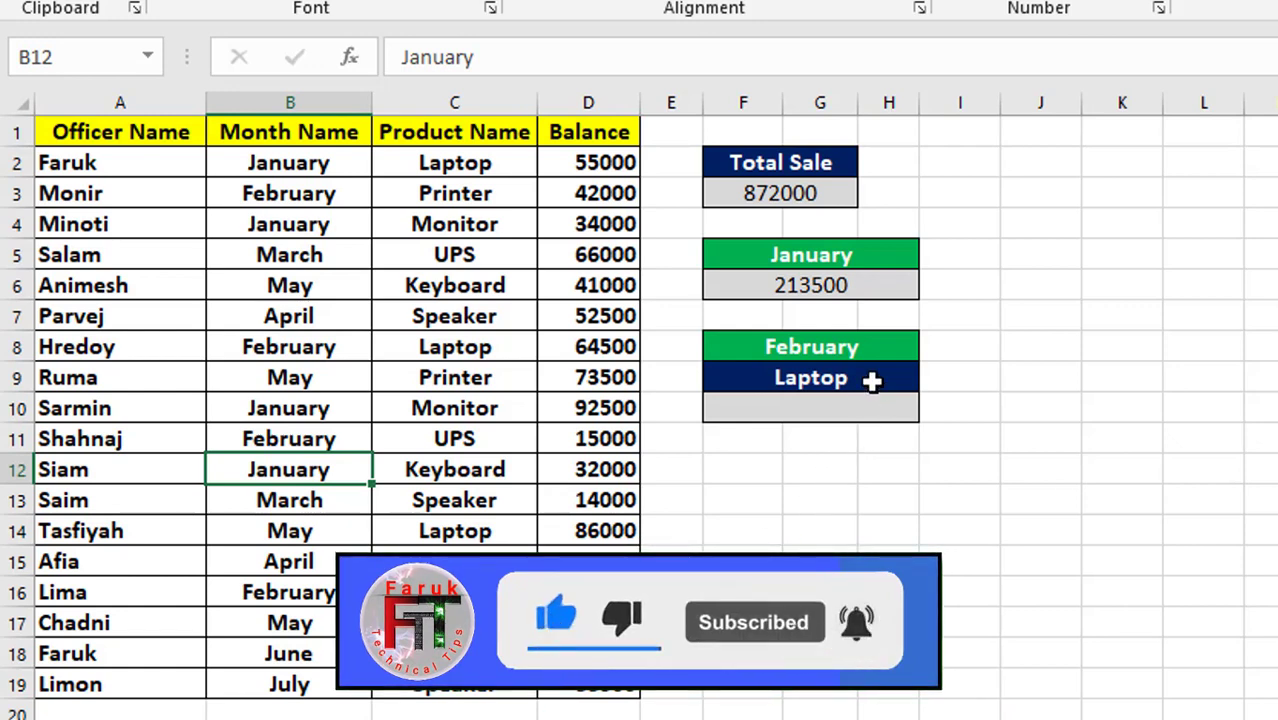
pyautogui.click(797, 410)
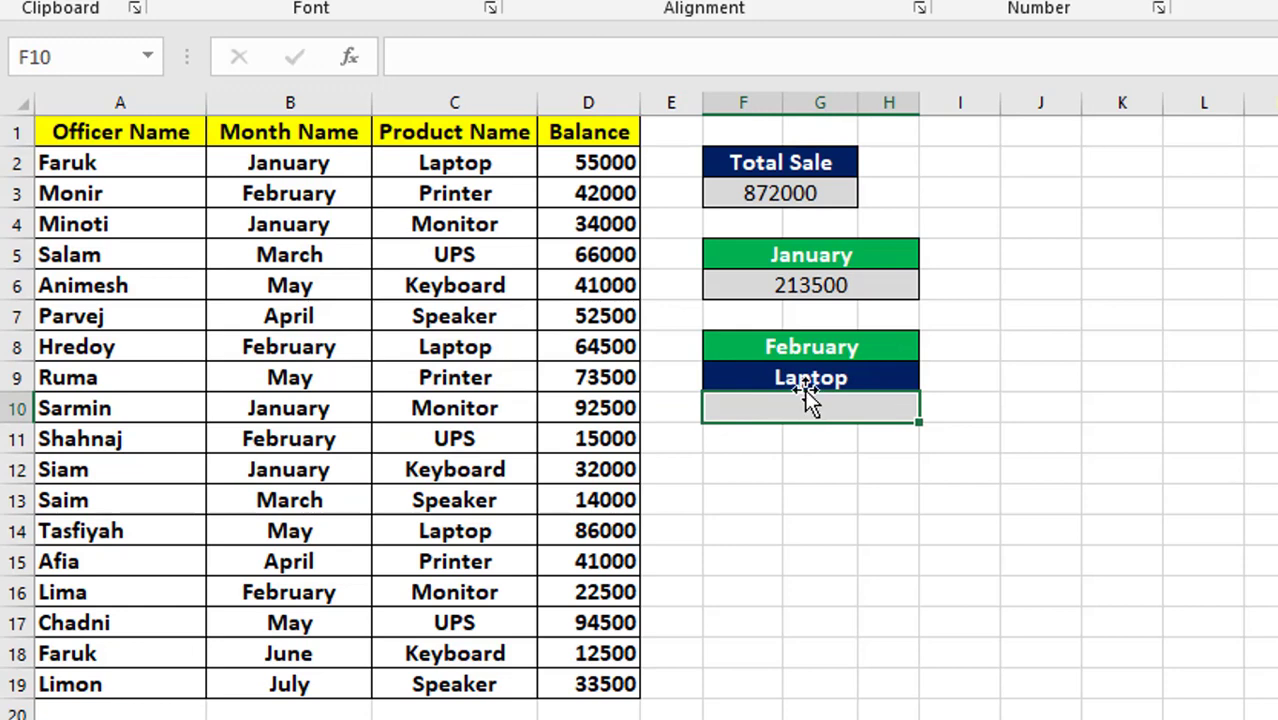
pyautogui.click(764, 351)
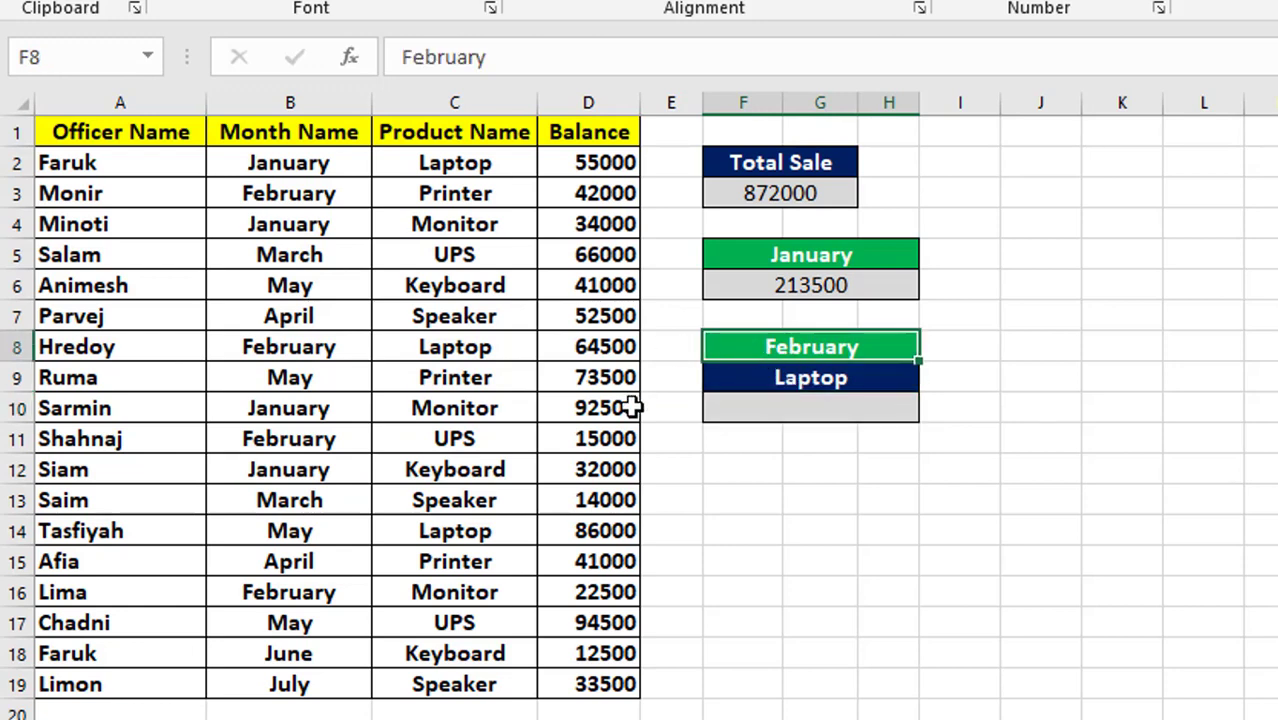
pyautogui.click(757, 376)
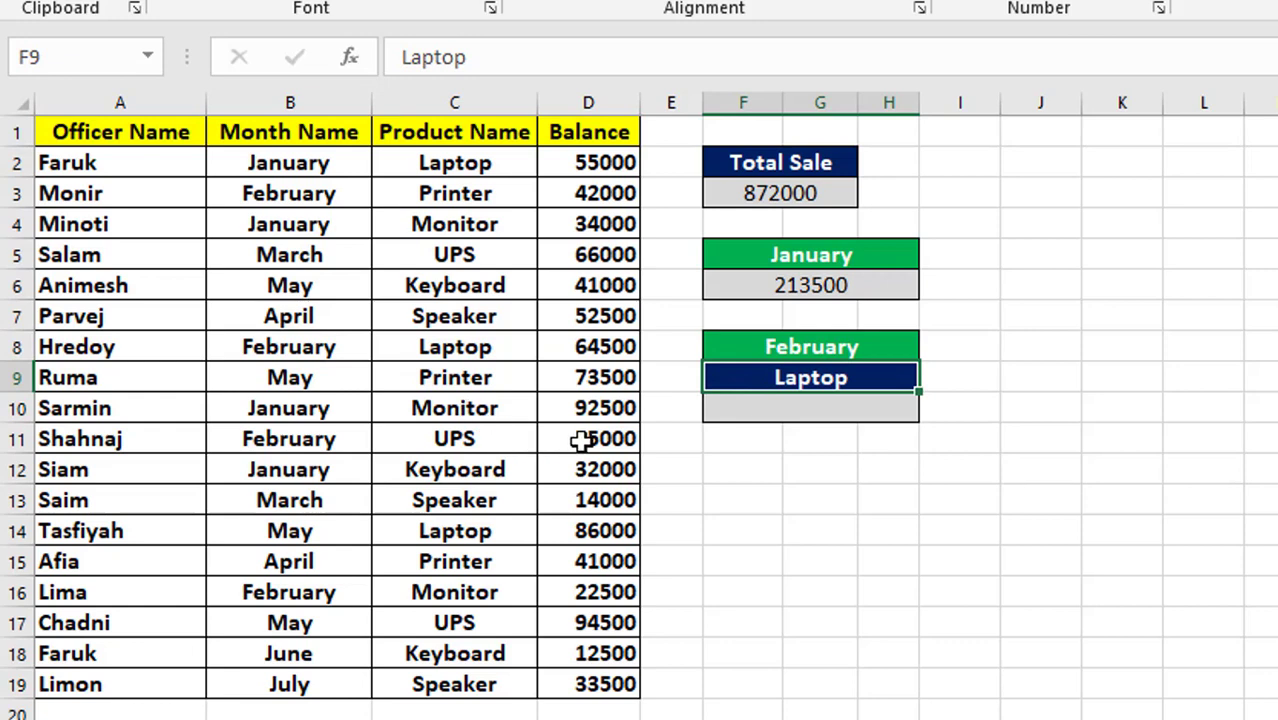
# Begin a SUMIFS formula in the empty cell below the Laptop heading, with the Balance values D2:D19 as the sum range.
pyautogui.click(752, 413)
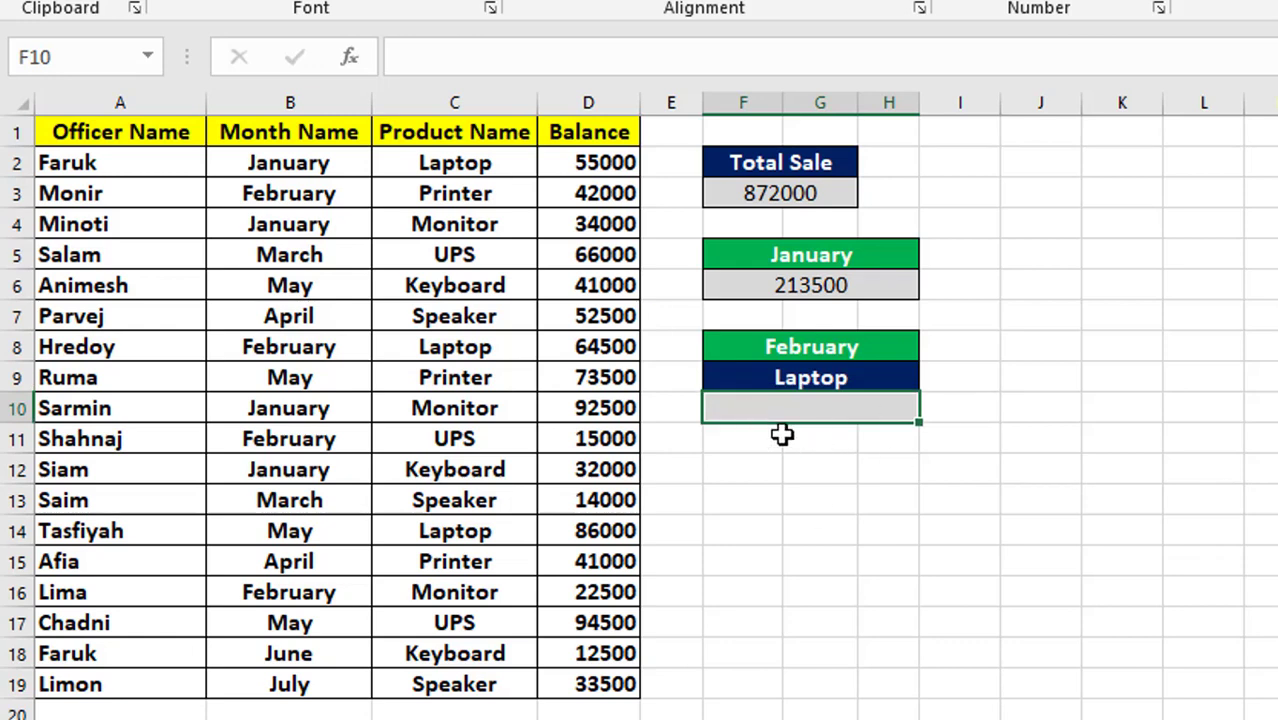
pyautogui.write('=')
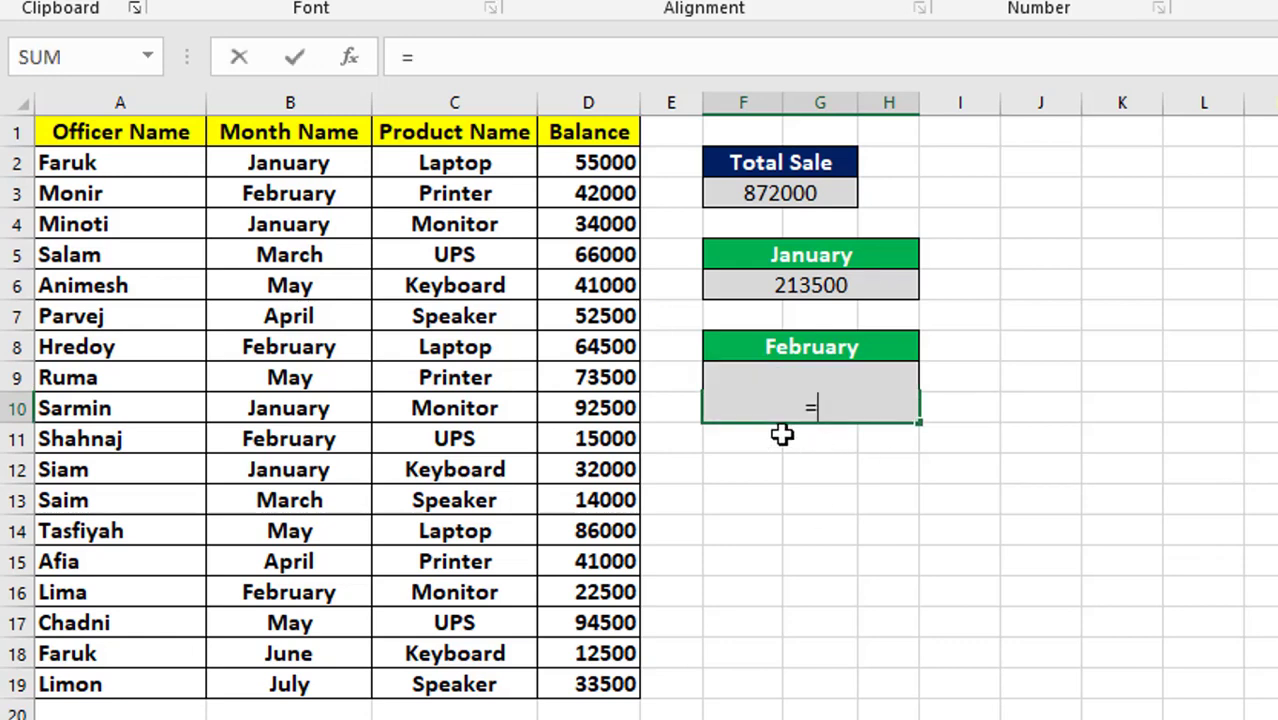
pyautogui.write('sumifs')
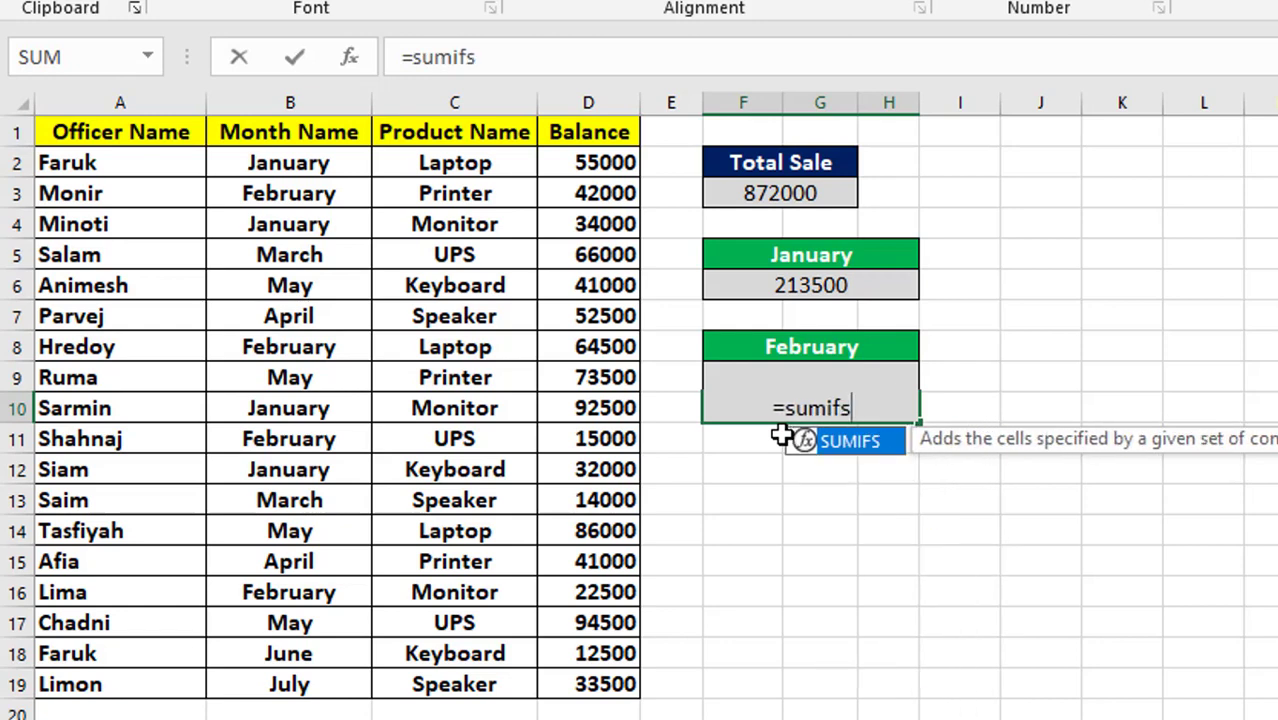
pyautogui.write('(')
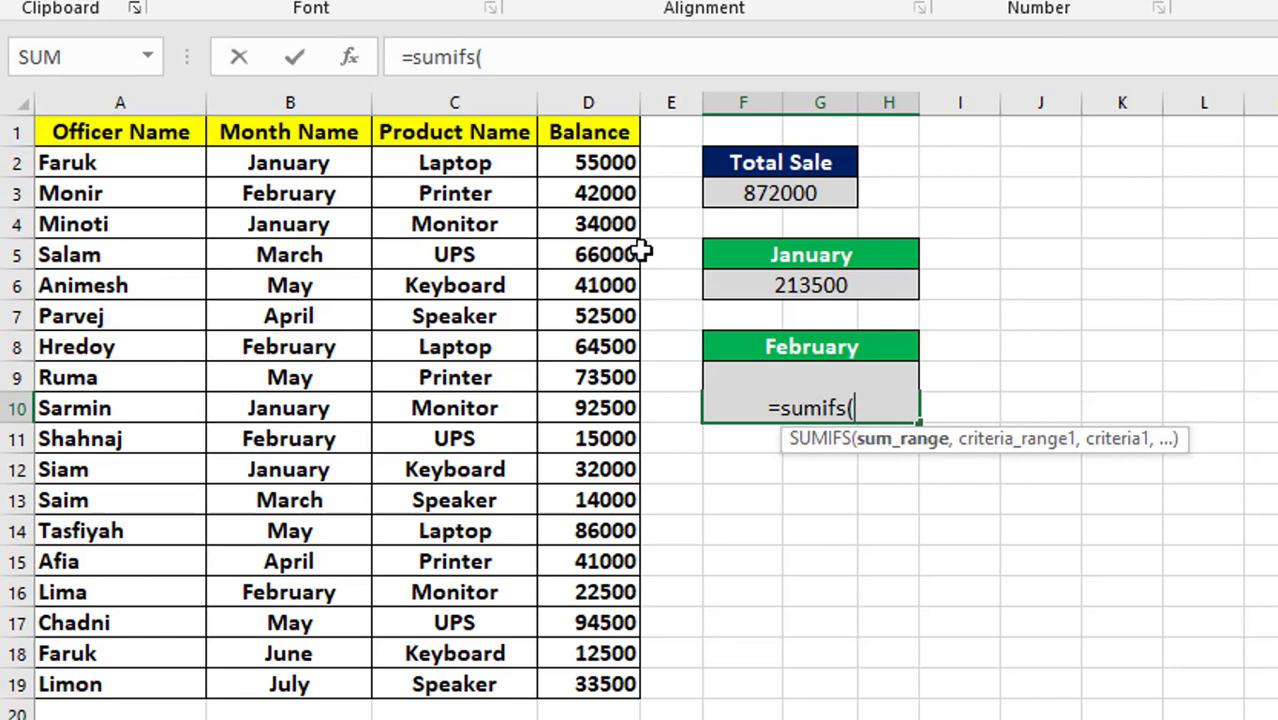
pyautogui.moveTo(575, 170); pyautogui.dragTo(585, 672)
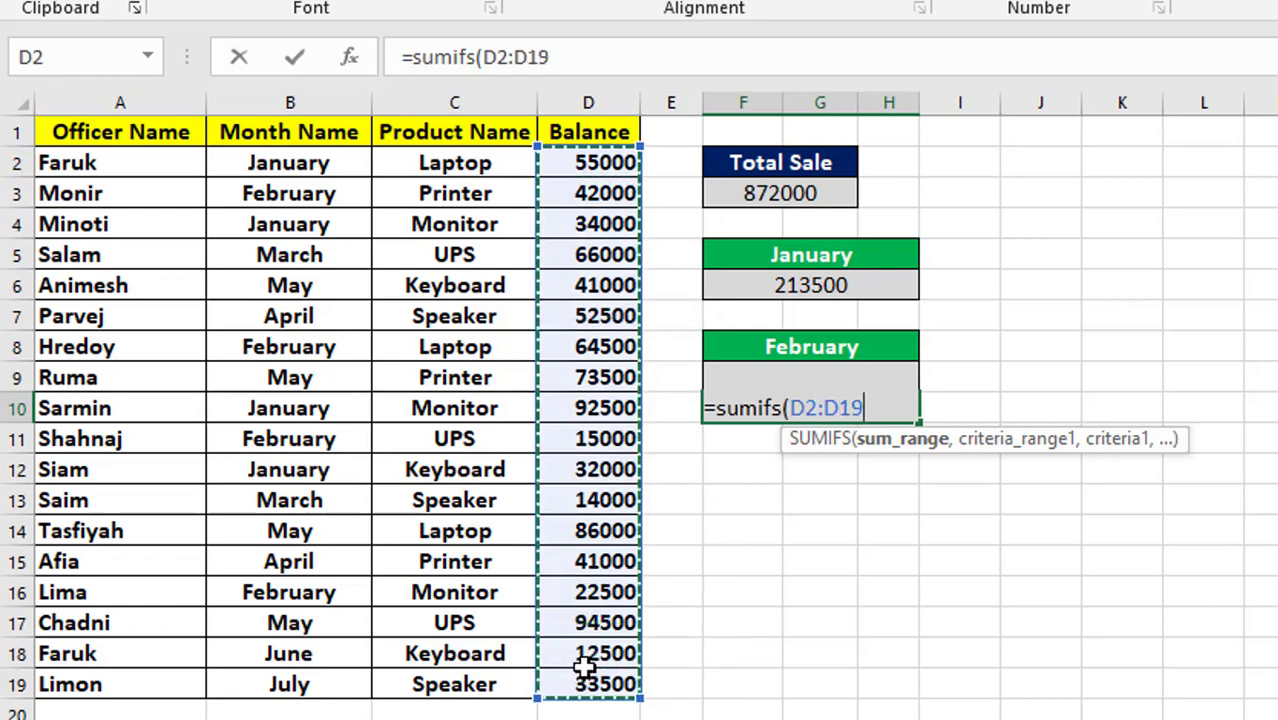
pyautogui.write(',')
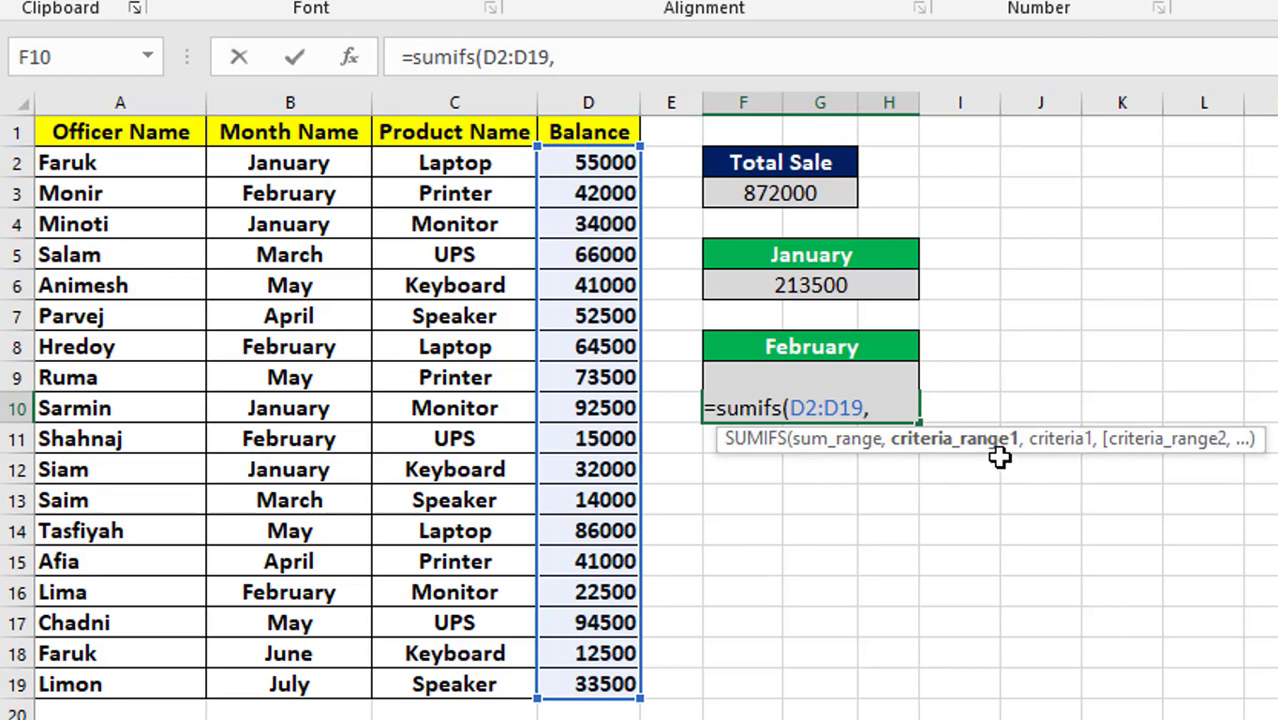
# Add the Month Name range B2:B19 to the SUMIFS formula as the first criteria range, with "February" as its criterion.
pyautogui.click(276, 170)
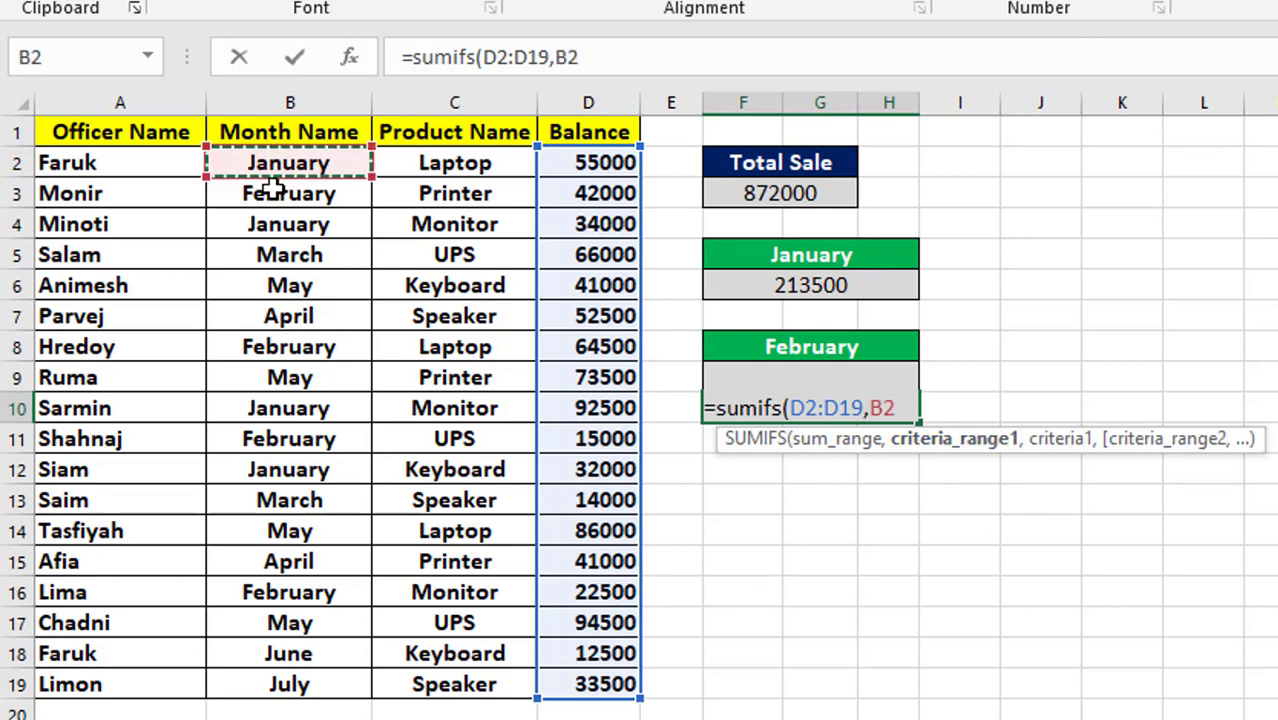
pyautogui.moveTo(271, 187); pyautogui.dragTo(262, 678)
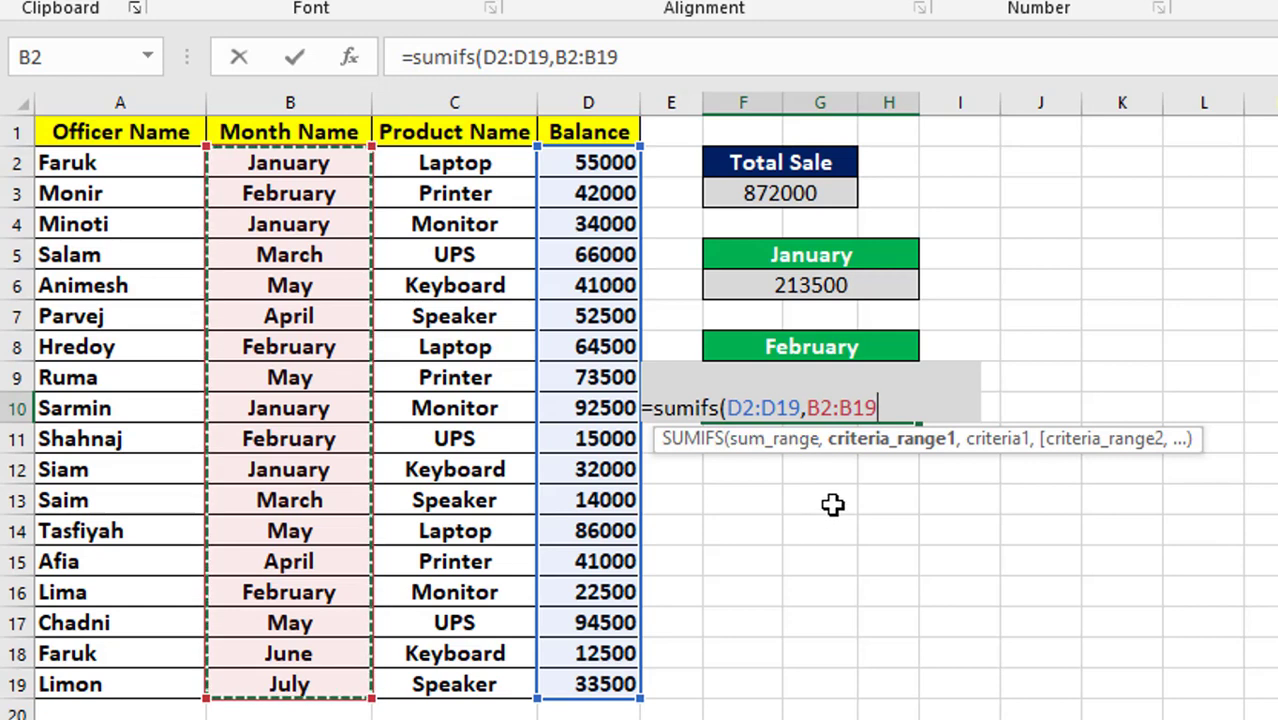
pyautogui.write(',')
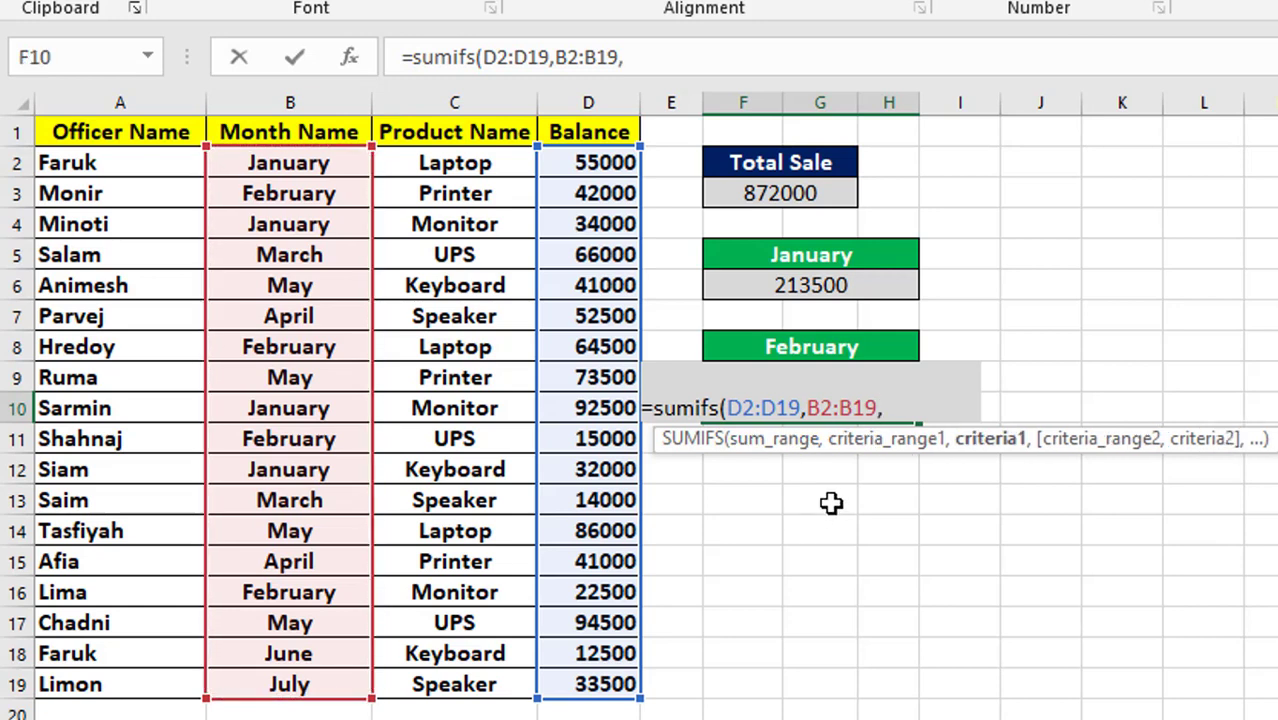
pyautogui.write('F')
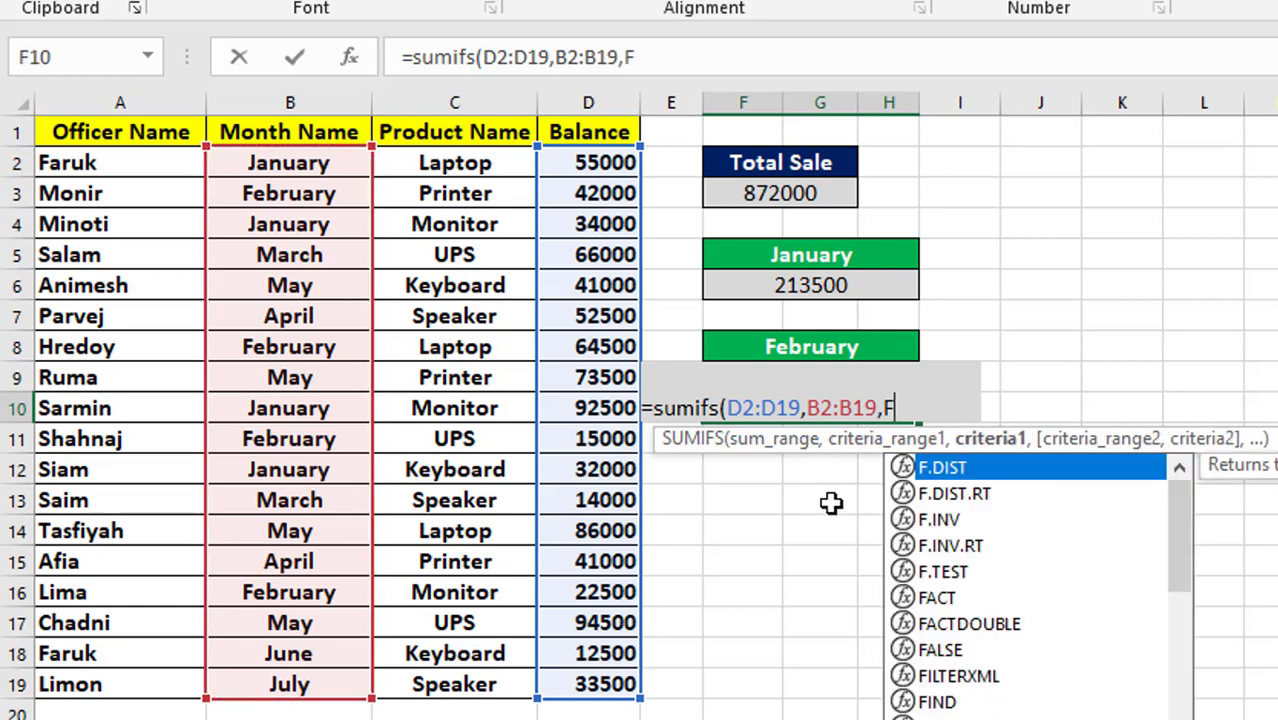
pyautogui.write('ebrua')
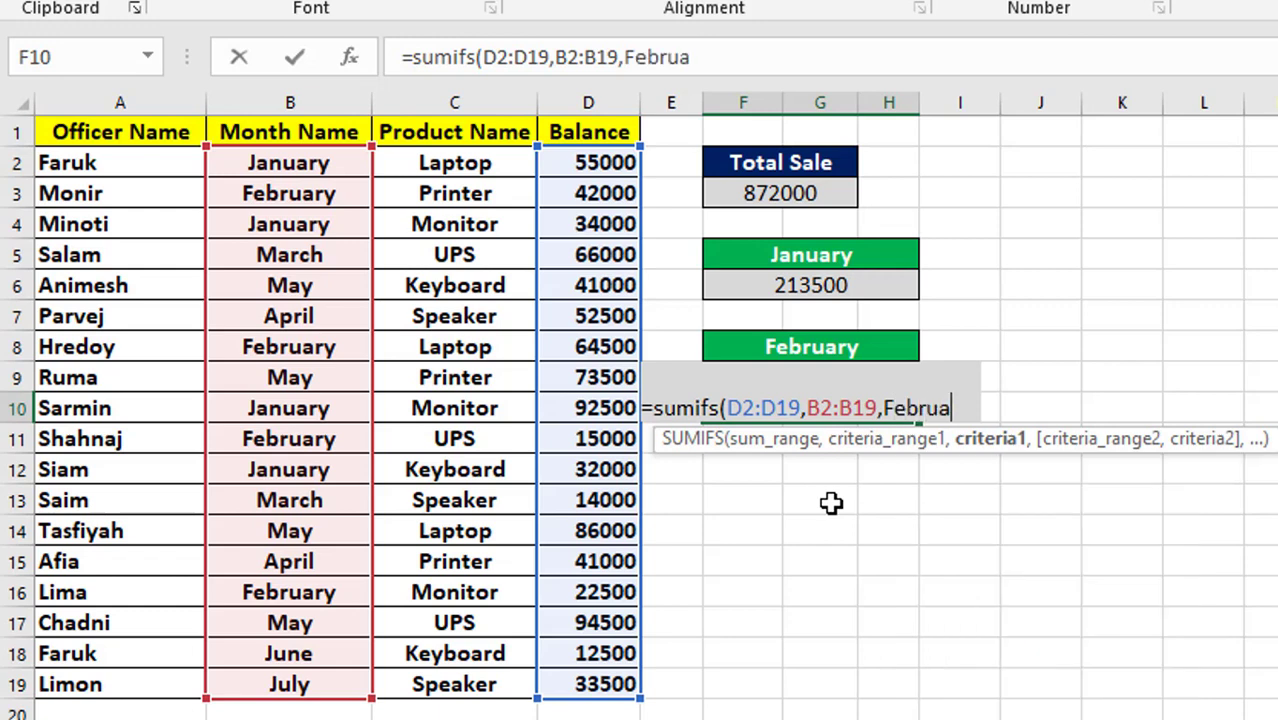
pyautogui.write('ry')
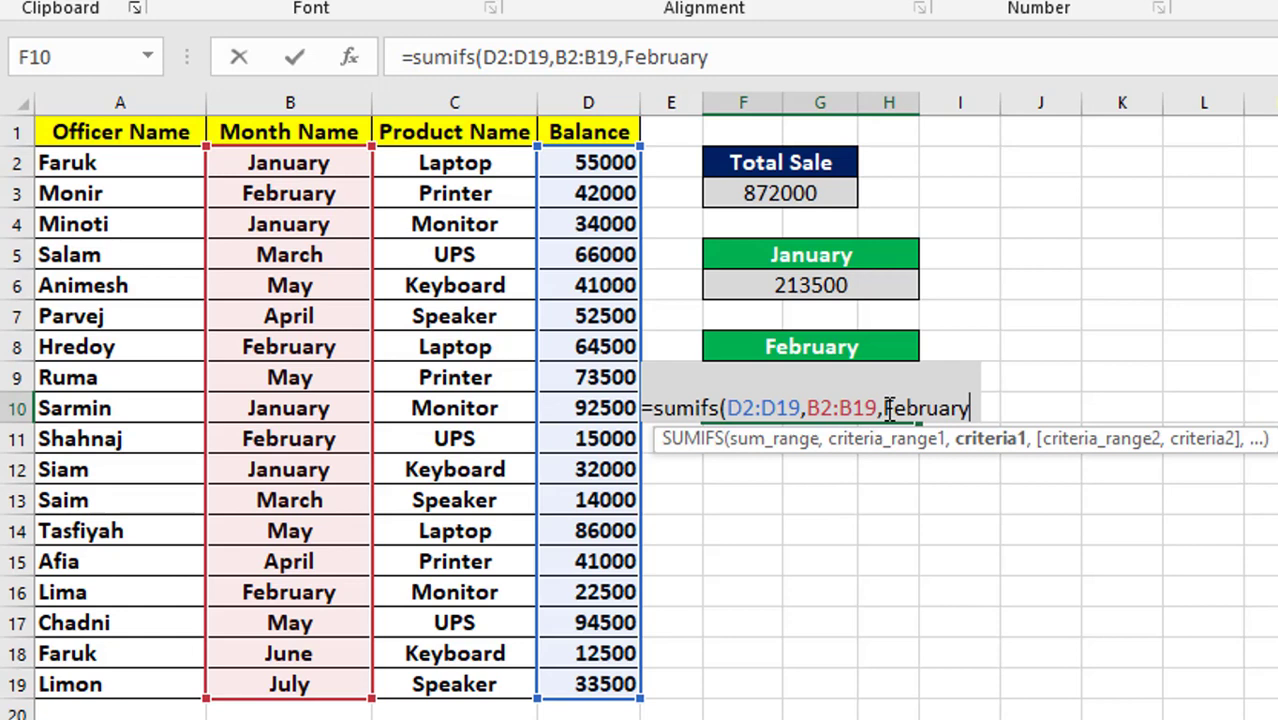
pyautogui.write('"')
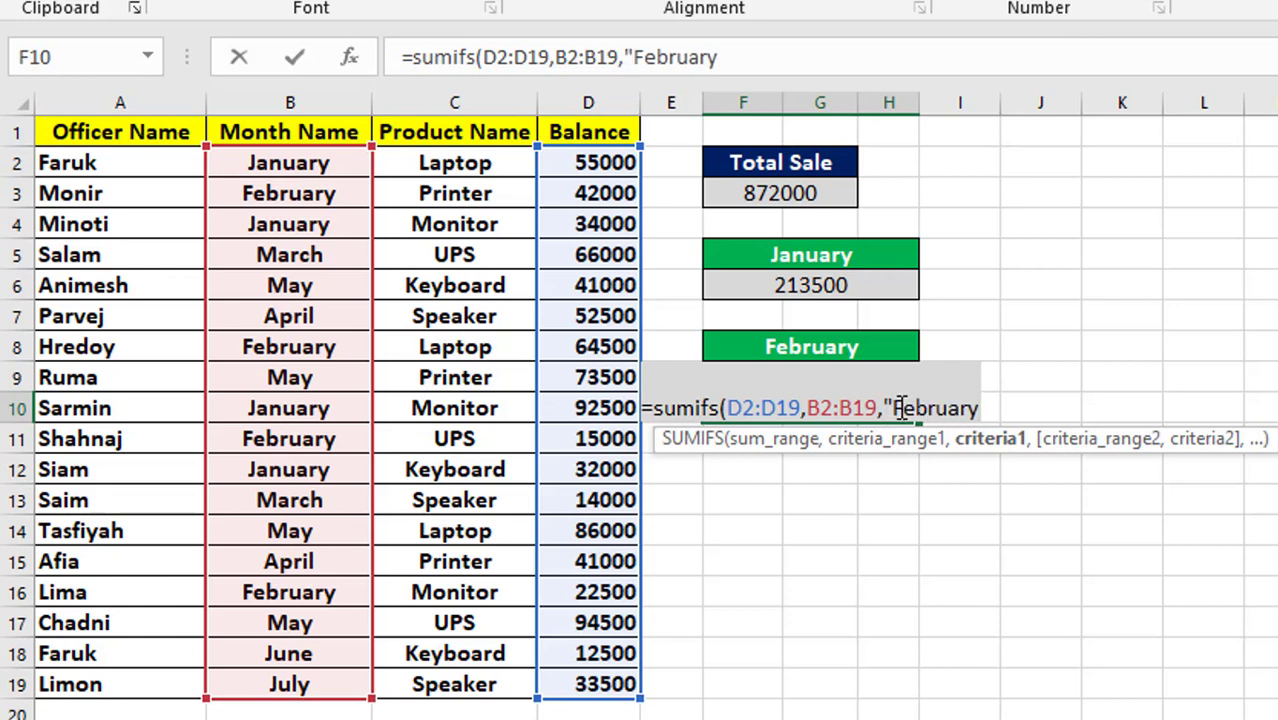
pyautogui.write('"')
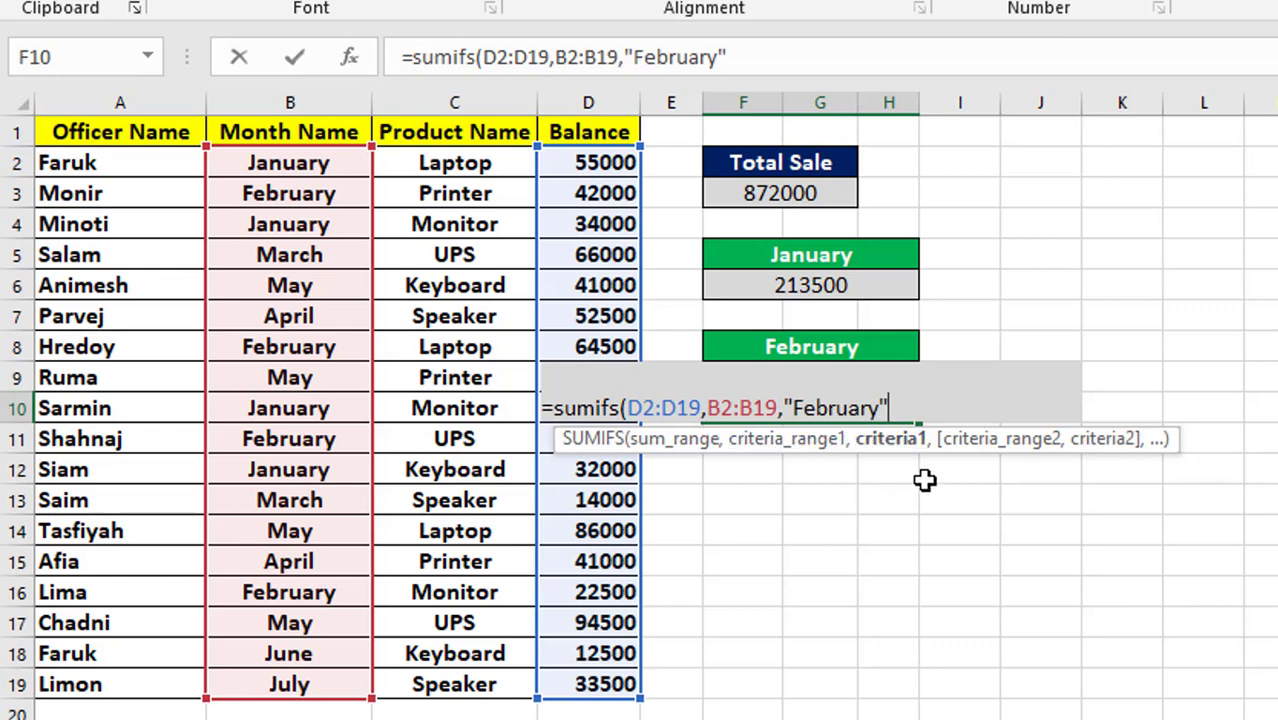
# Add the Product Name range C2:C19 with the criterion "Laptop" and complete the formula as =SUMIFS(D2:D19,B2:B19,"February",C2:C19,"Laptop").
pyautogui.write(',')
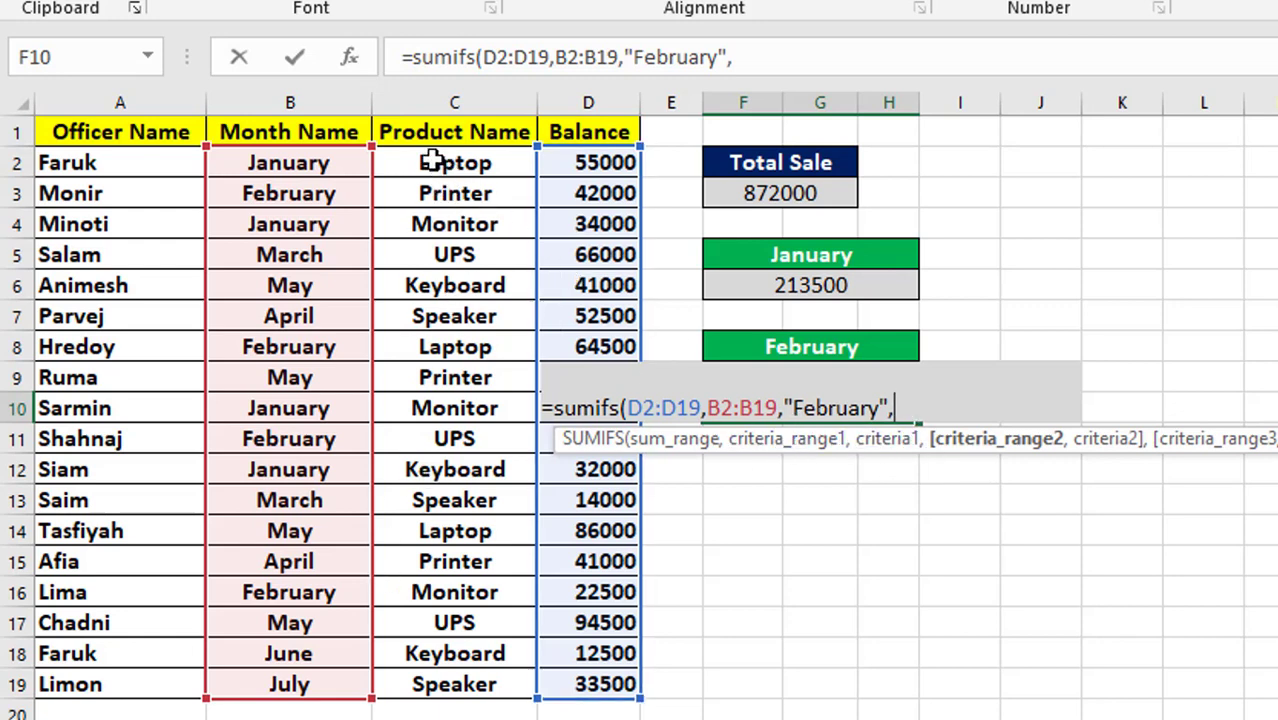
pyautogui.moveTo(430, 162); pyautogui.dragTo(460, 684)
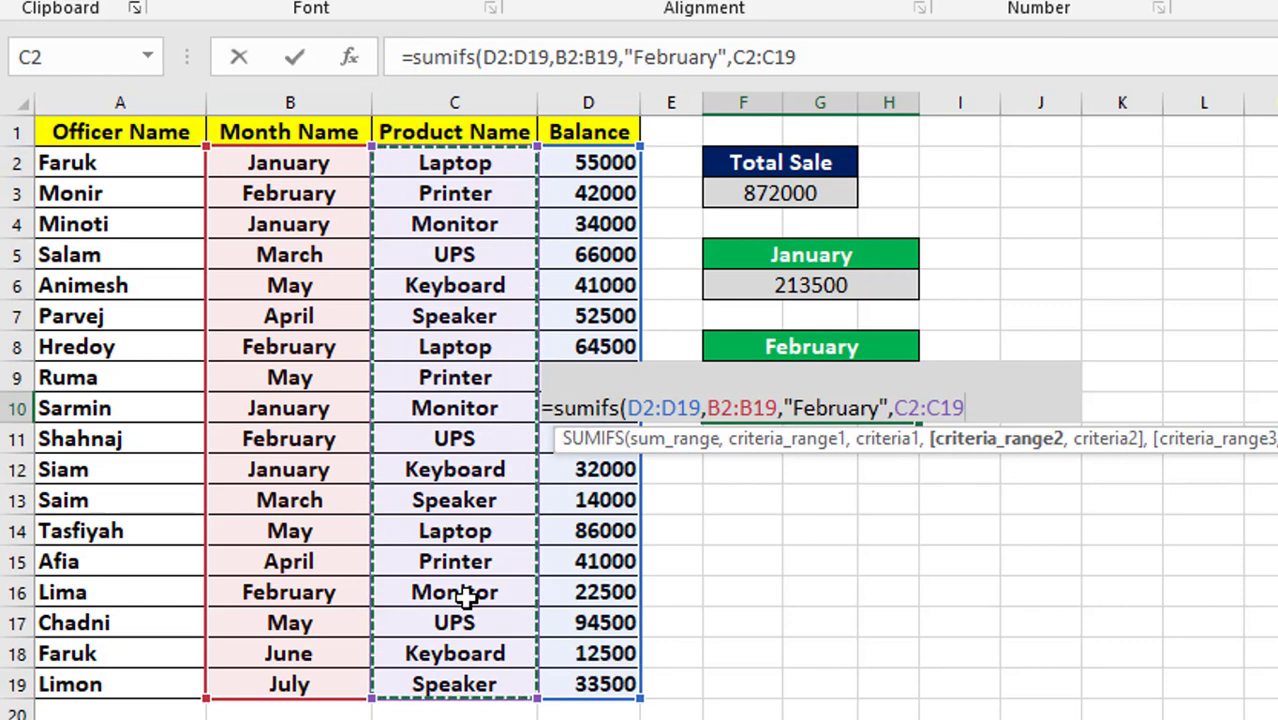
pyautogui.write(',')
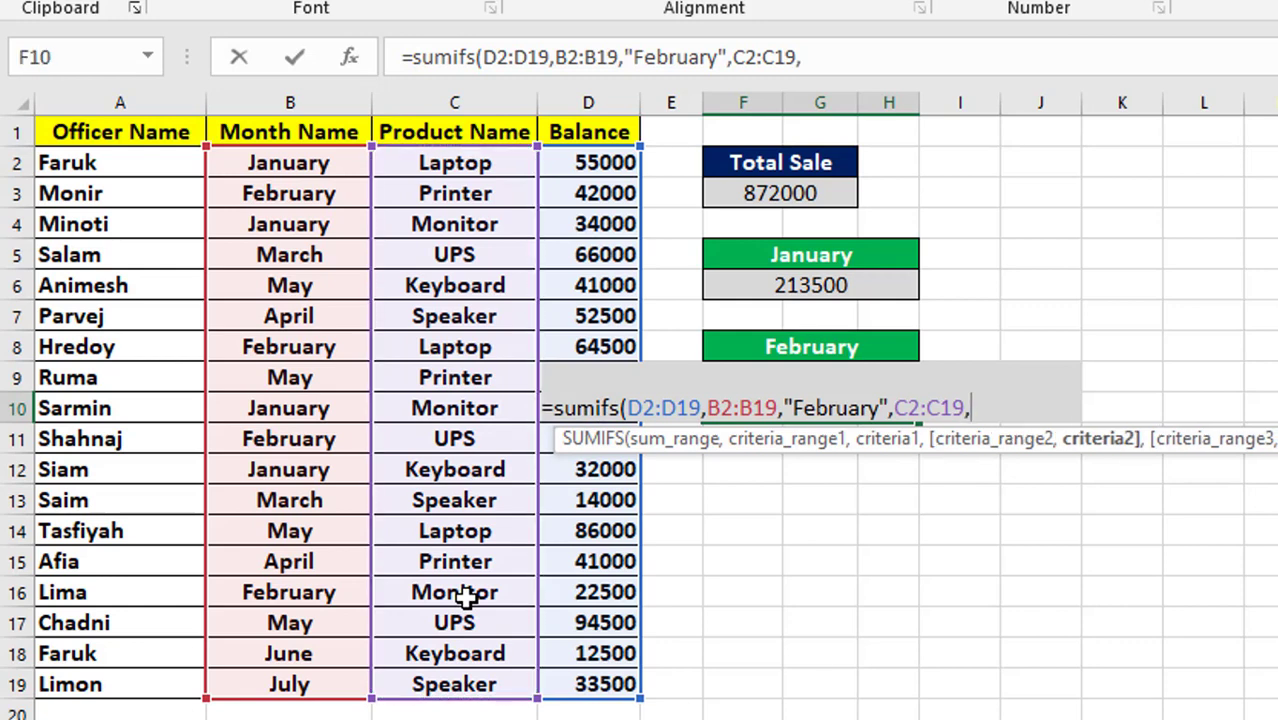
pyautogui.write('Laptop')
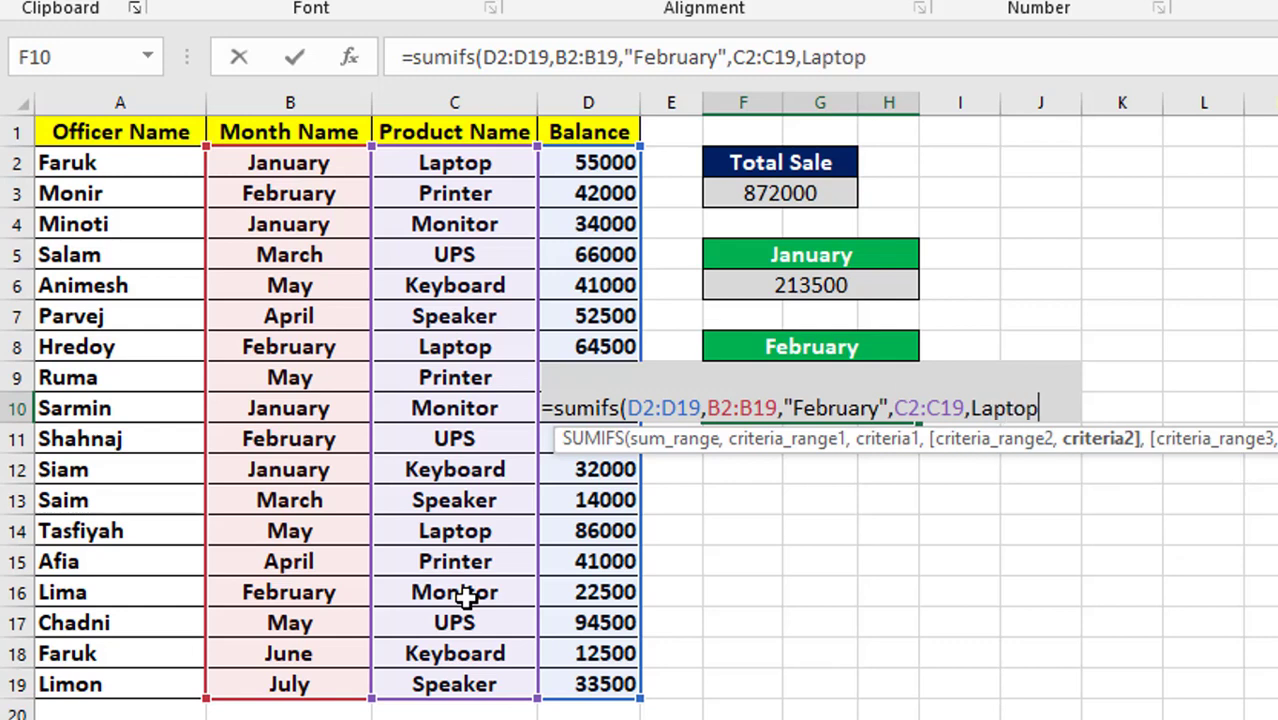
pyautogui.write(')')
pyautogui.press('Left')
pyautogui.press('Left')
pyautogui.press('Left')
pyautogui.press('Left')
pyautogui.press('Left')
pyautogui.press('Left')
pyautogui.press('Left')
pyautogui.write('"')
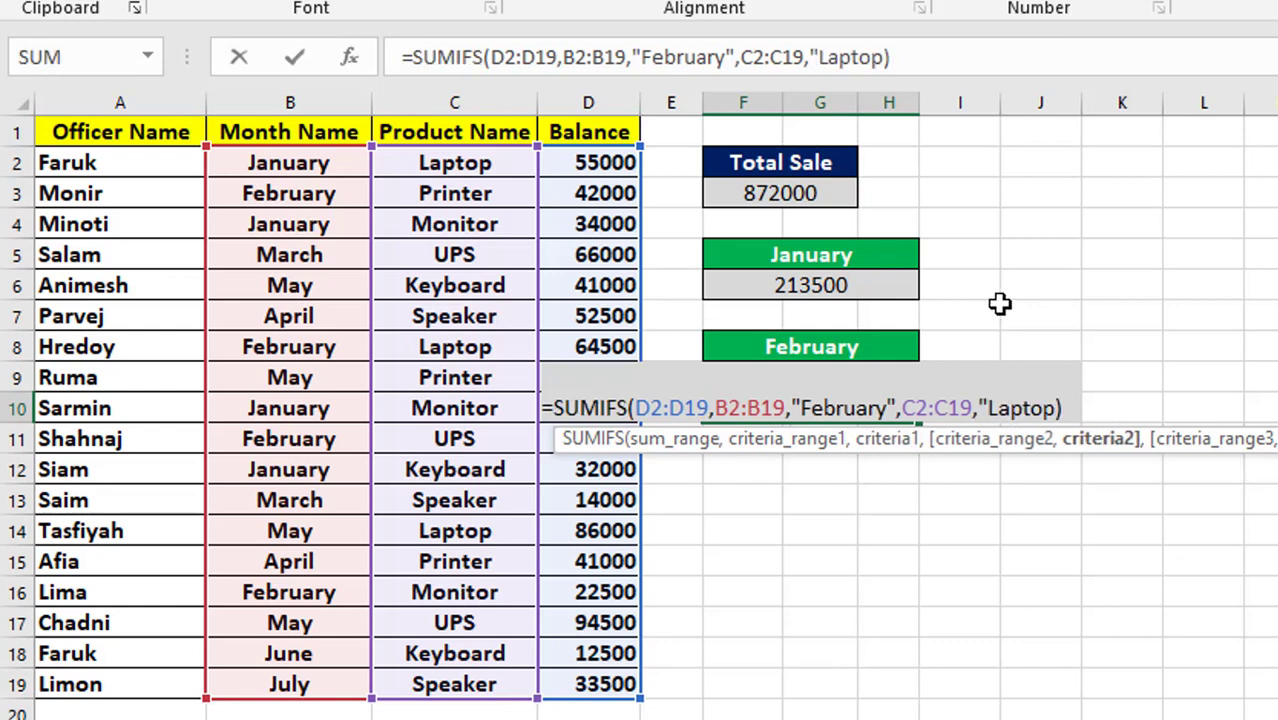
pyautogui.write('"')
pyautogui.press('Return')
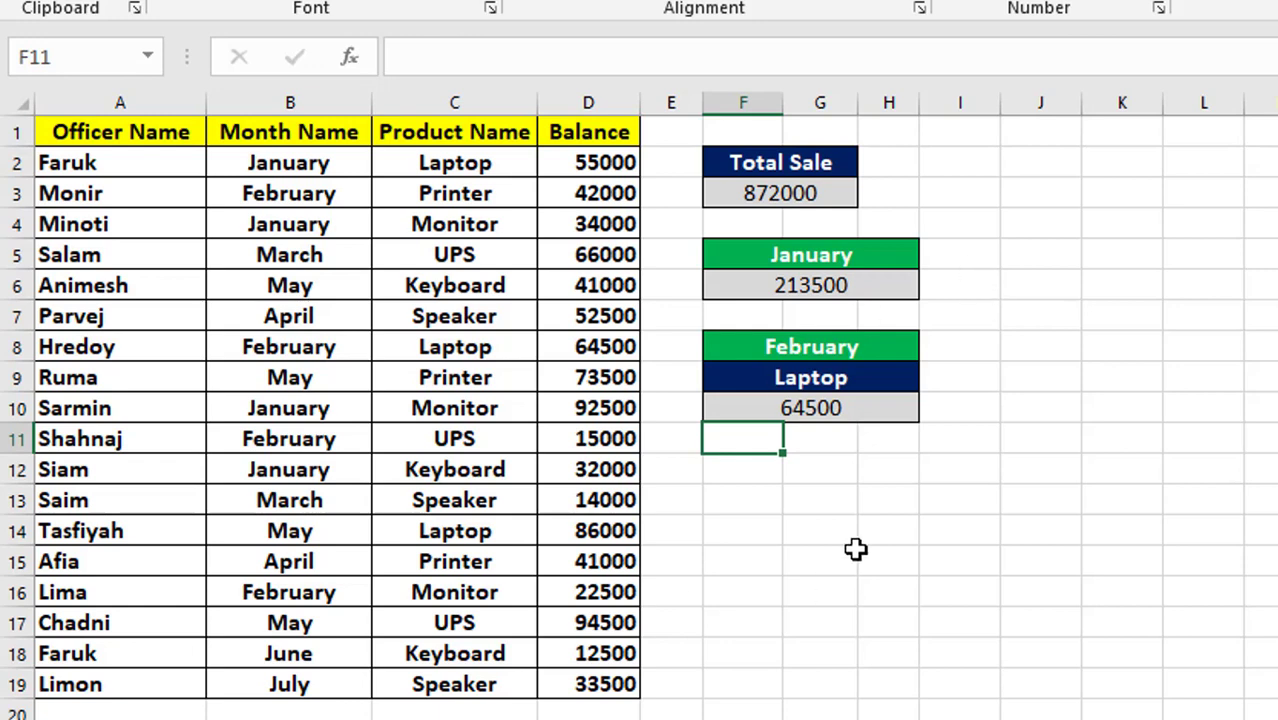
# Review the February Laptop total's formula against the February and Laptop criteria headings above it.
pyautogui.click(804, 406)
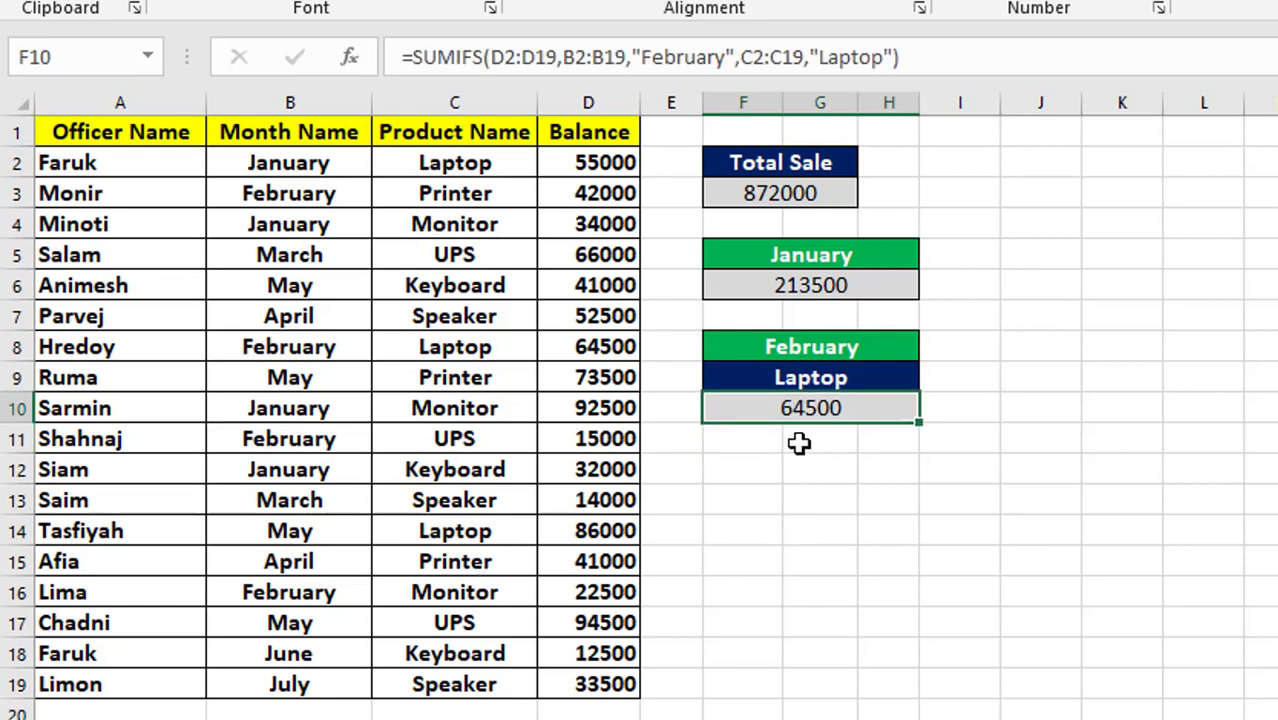
pyautogui.click(742, 352)
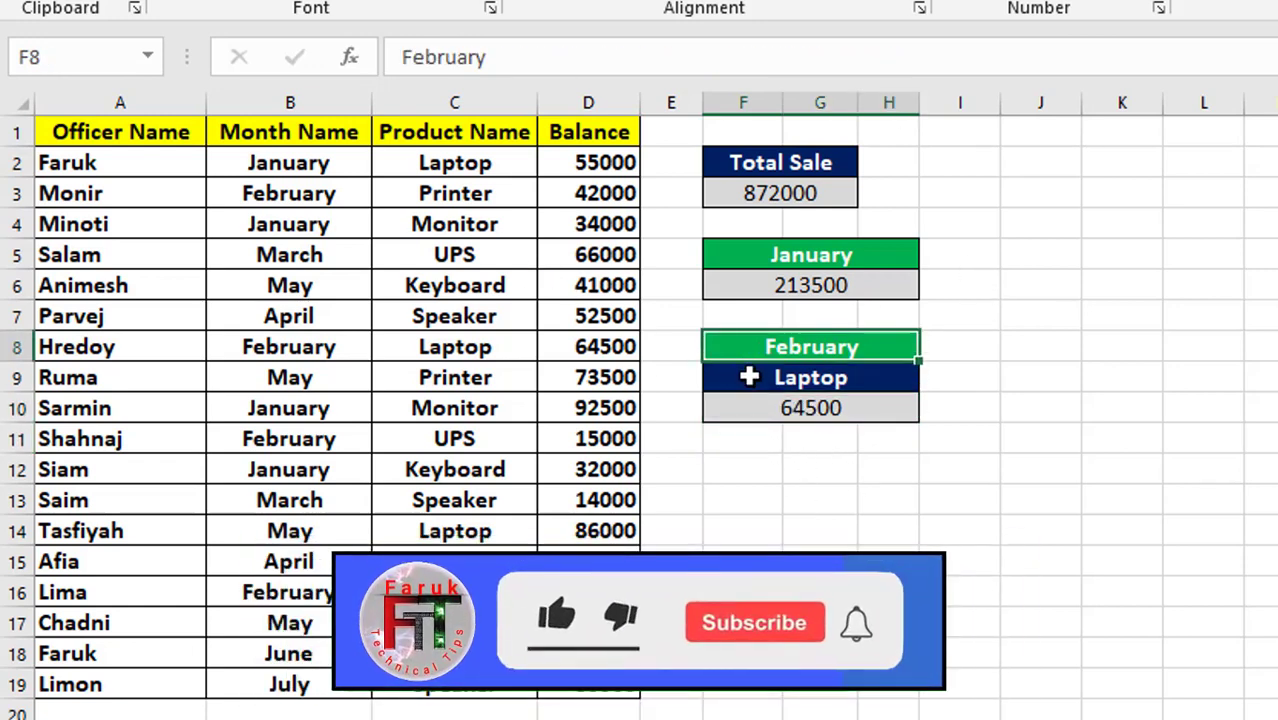
pyautogui.click(749, 377)
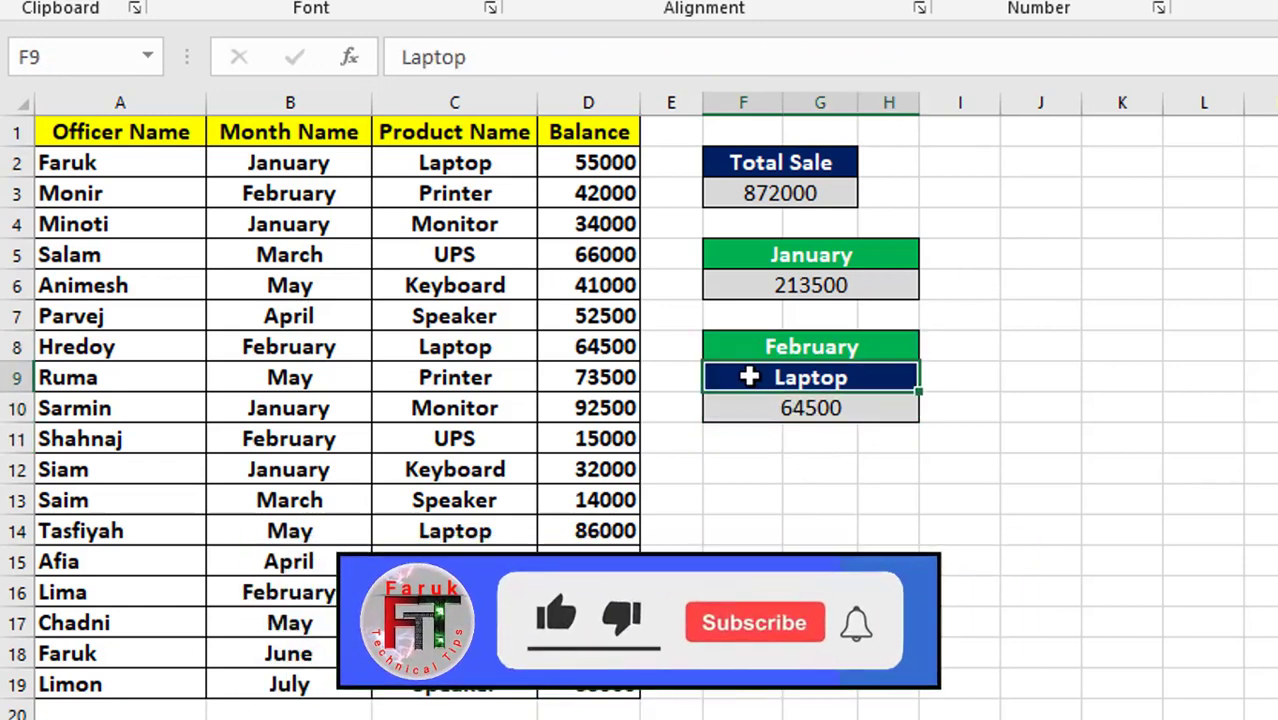
pyautogui.click(778, 418)
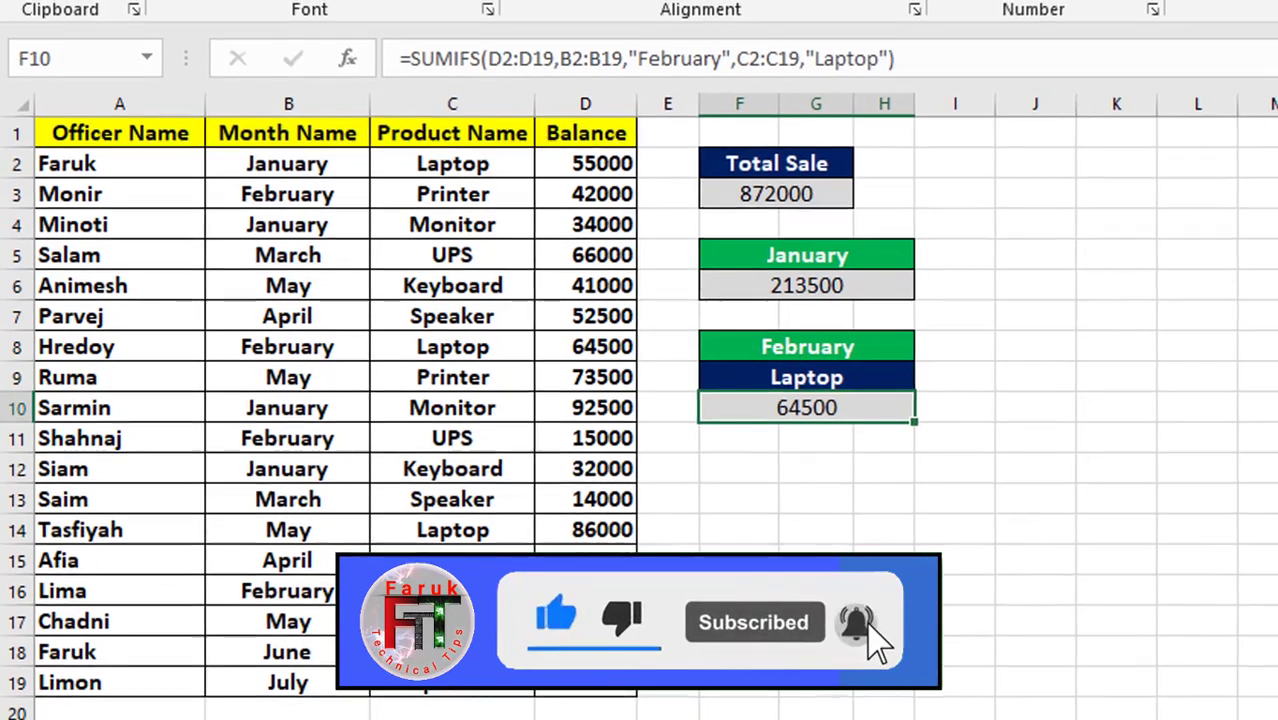